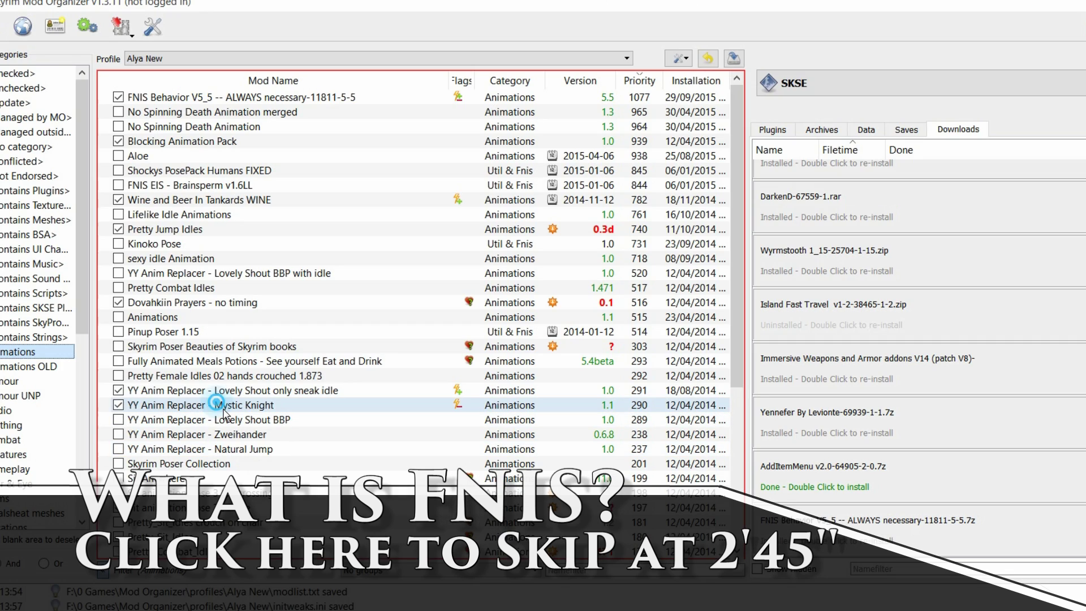
Open the YY Anim Replacer - Mystic Knight mod in File Explorer and browse through Meshes and actors to its innermost subfolders
right_click(220, 404)
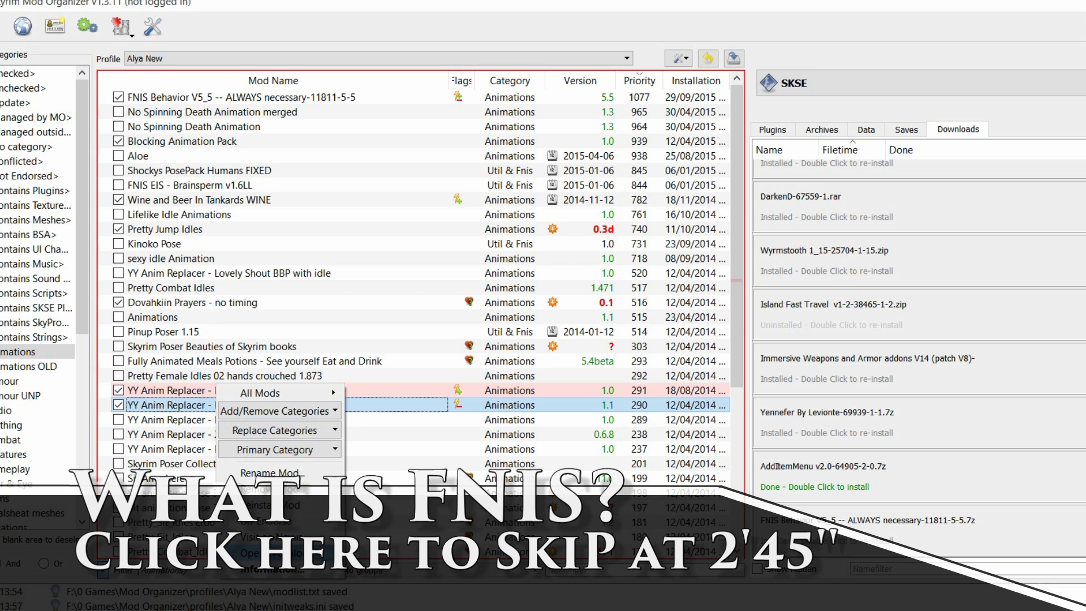
left_click(252, 552)
double_click(288, 107)
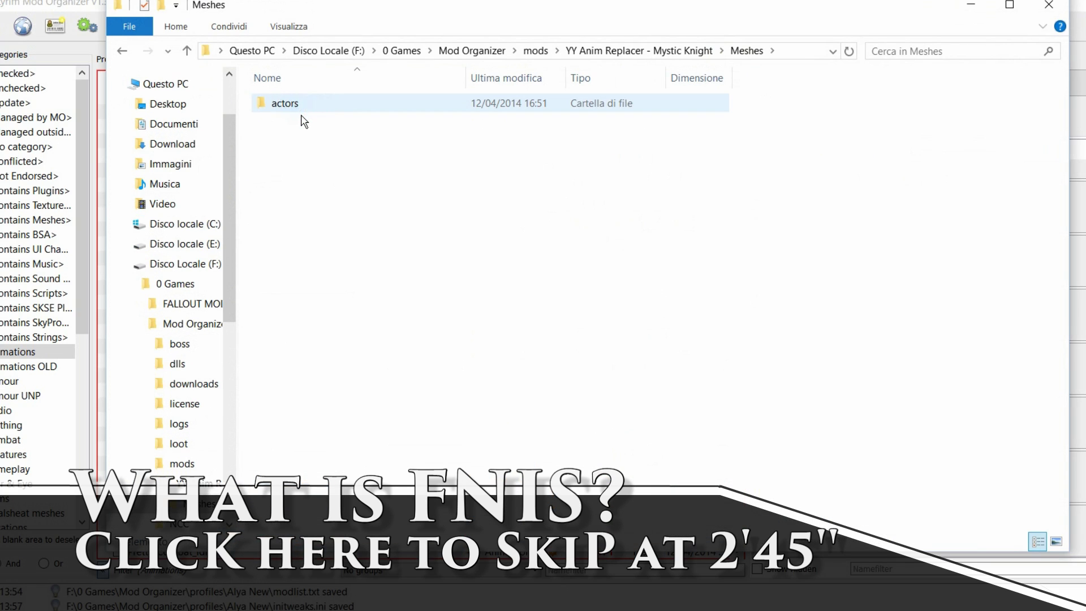
double_click(291, 107)
double_click(291, 107)
double_click(291, 106)
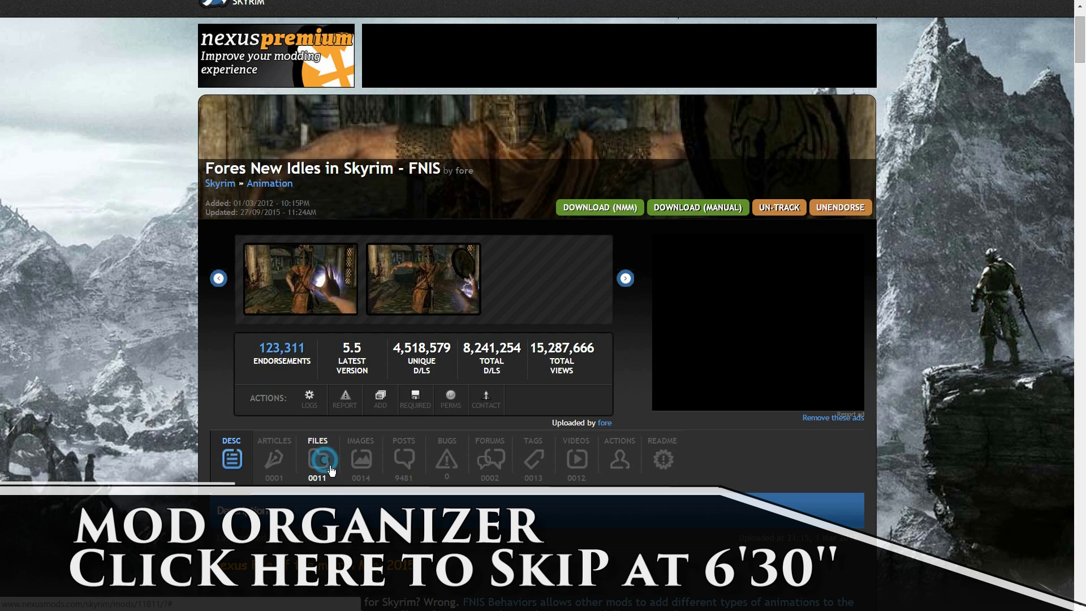
In the browser, download the main file FNIS Behavior V5_5 with the mod manager from the FNIS page's files
left_click(331, 471)
scroll(290, 399, "down", 5)
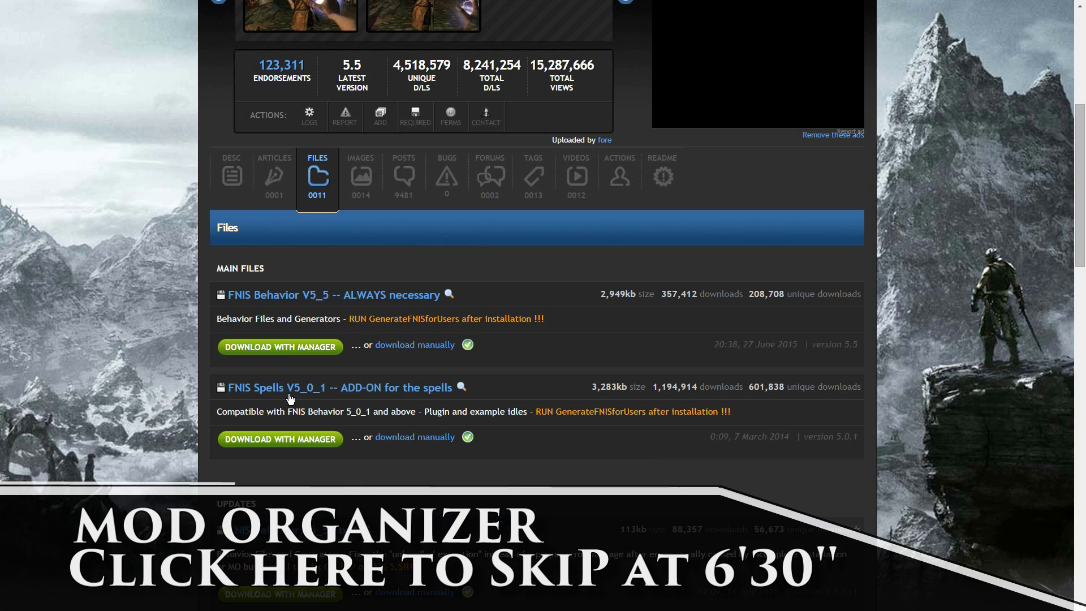
left_click(280, 347)
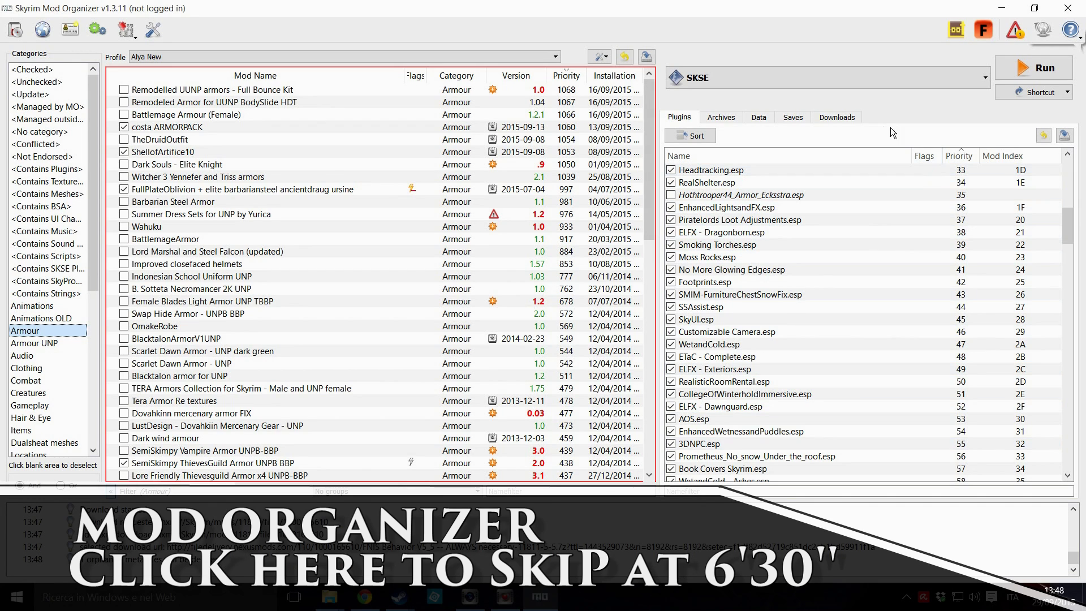
In Mod Organizer, start installing the downloaded FNIS Behavior V5_5 archive and expand its contents down to the Data folder's subfolders
left_click(838, 120)
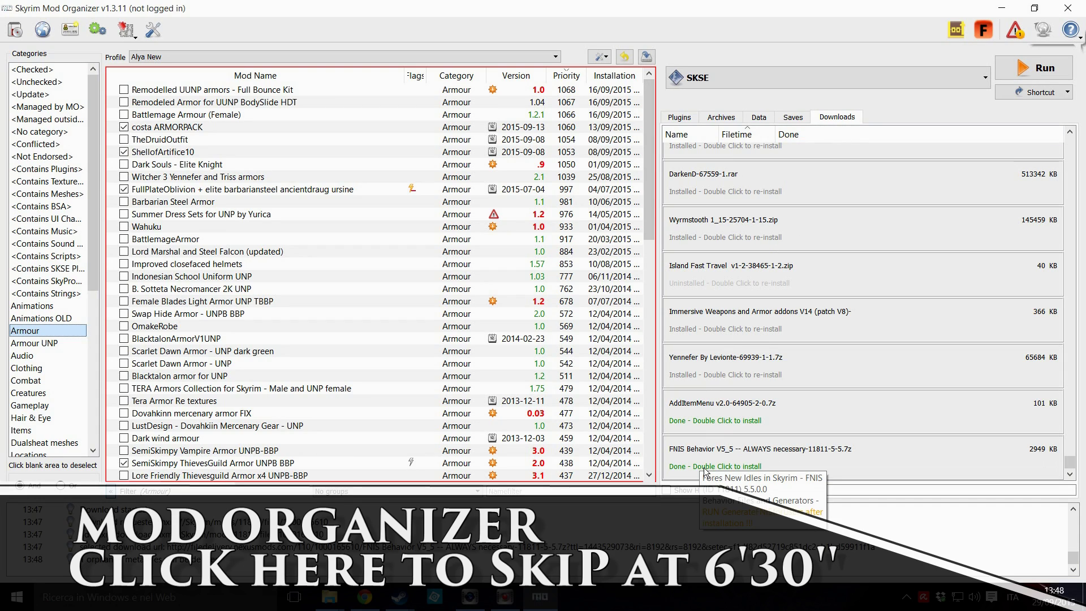
double_click(747, 469)
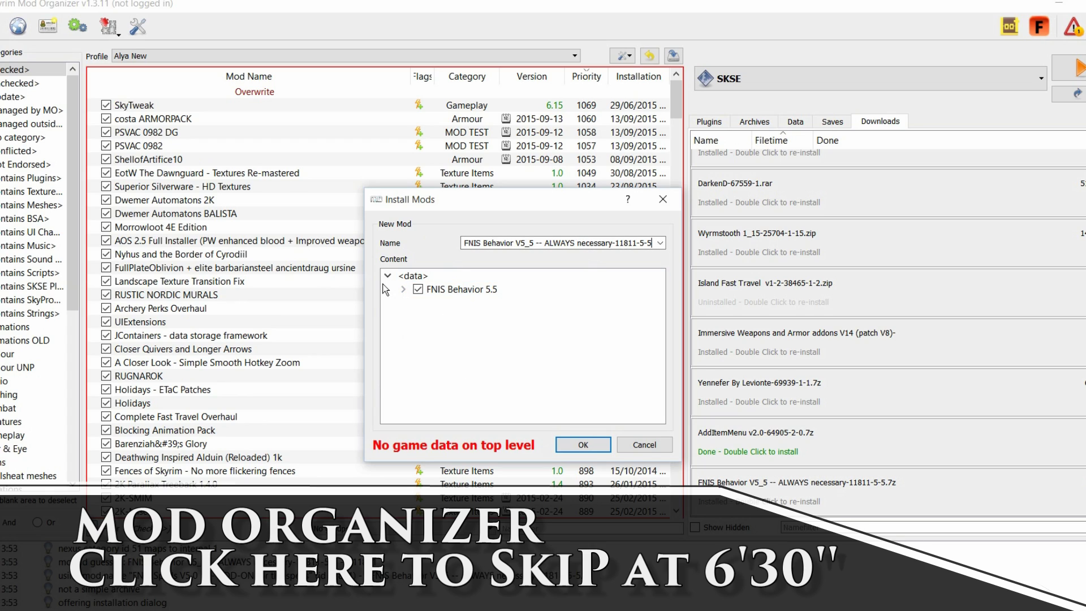
left_click(415, 309)
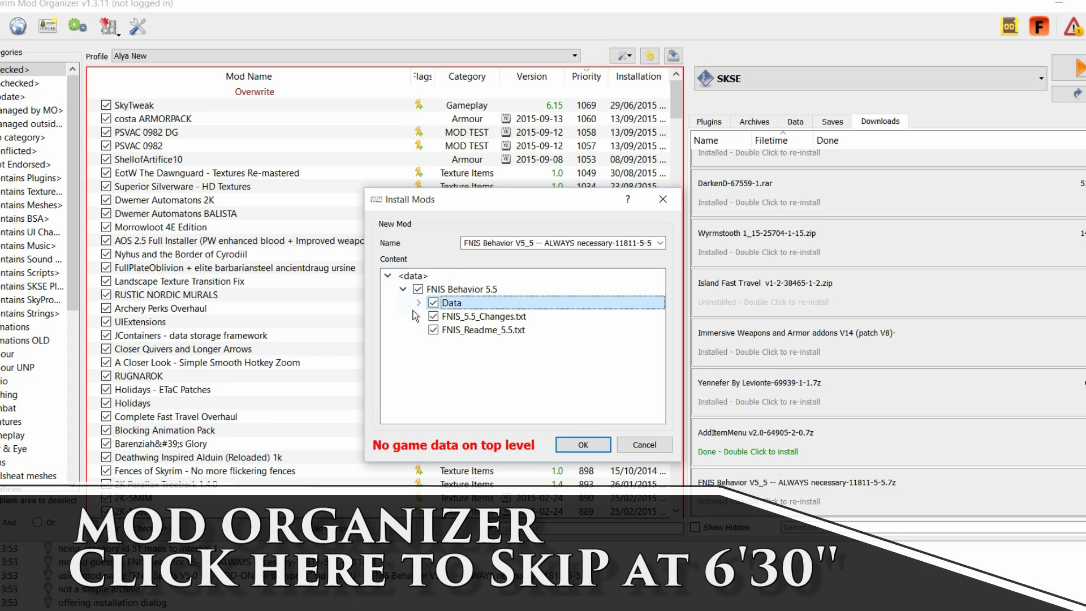
left_click(418, 305)
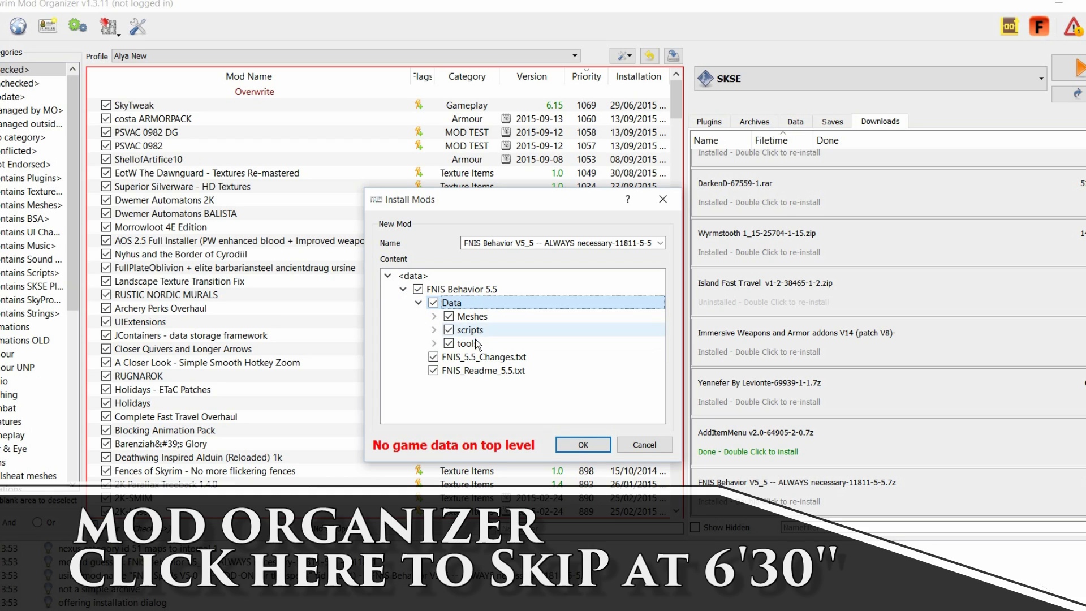
Move the Meshes, scripts and tools folders and the two FNIS text files directly under the top-level <data> entry
left_click_drag(469, 316, 402, 276)
left_click(458, 317)
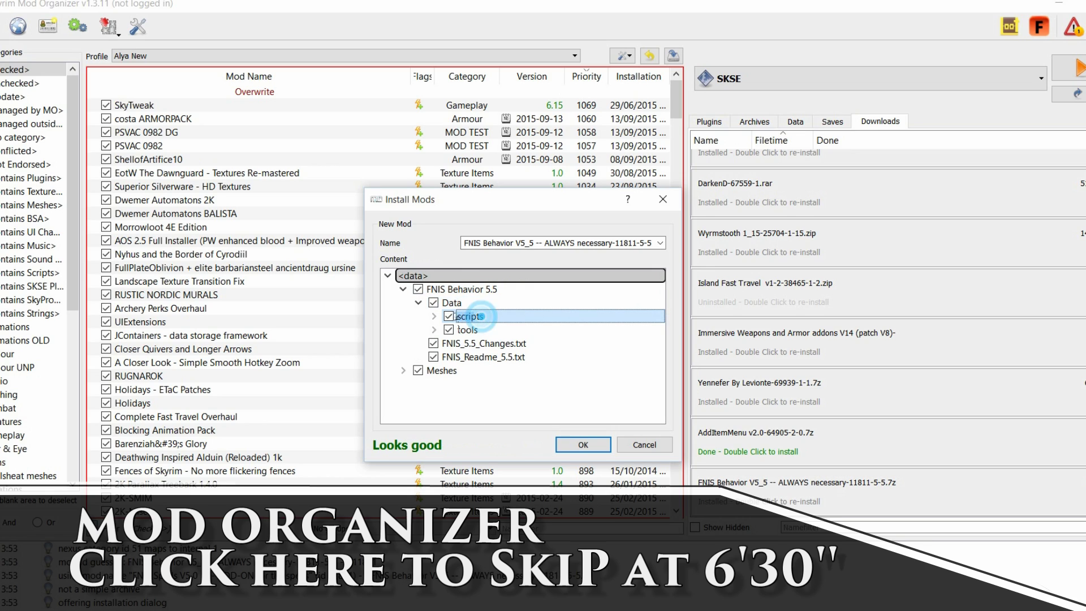
left_click_drag(461, 316, 443, 279)
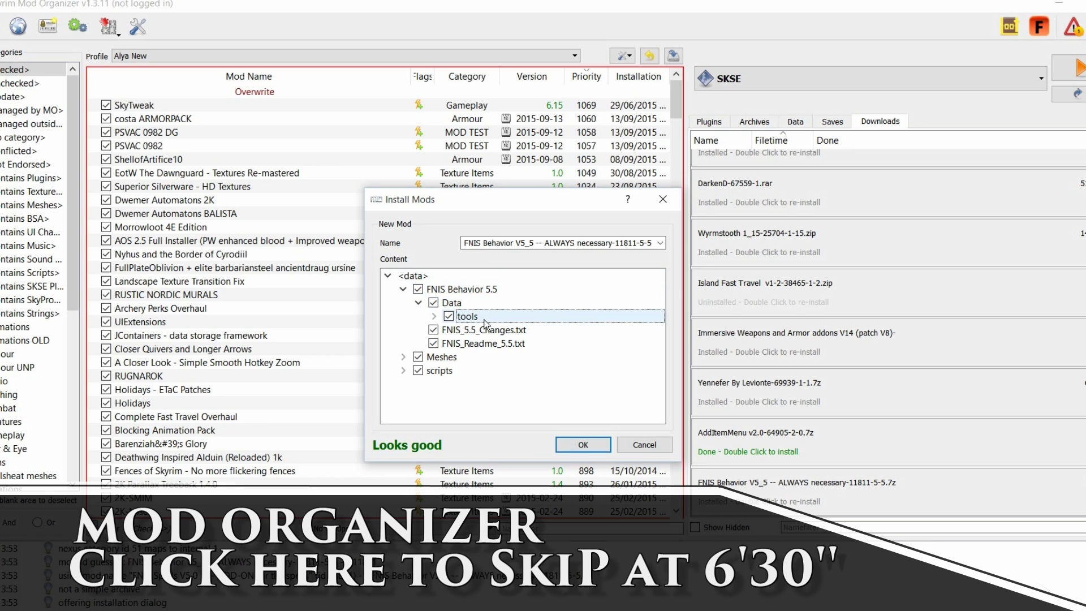
left_click_drag(485, 322, 450, 277)
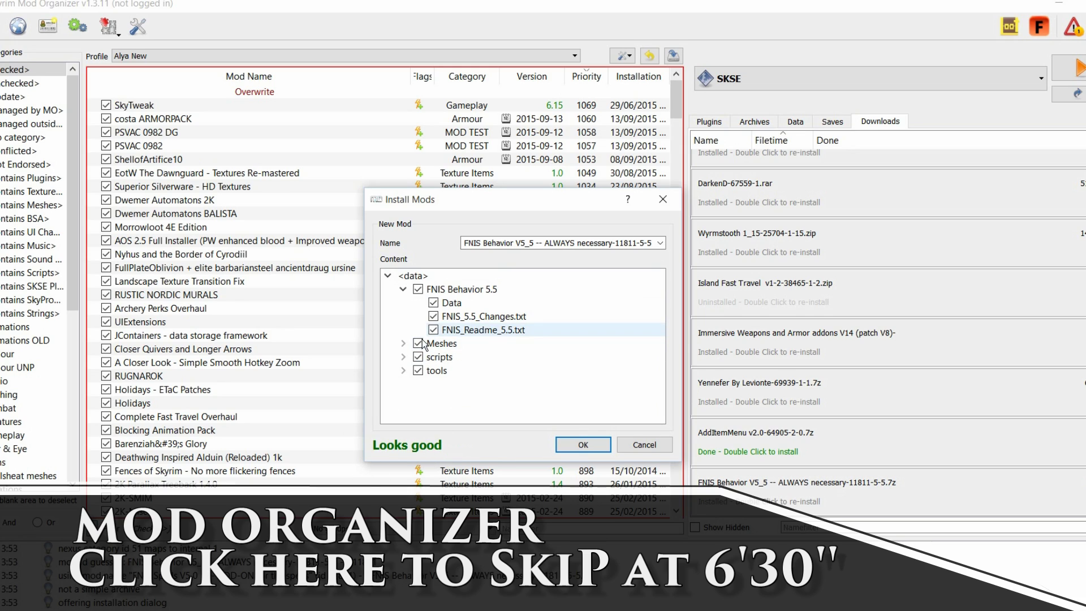
left_click_drag(475, 317, 451, 277)
left_click_drag(468, 317, 447, 282)
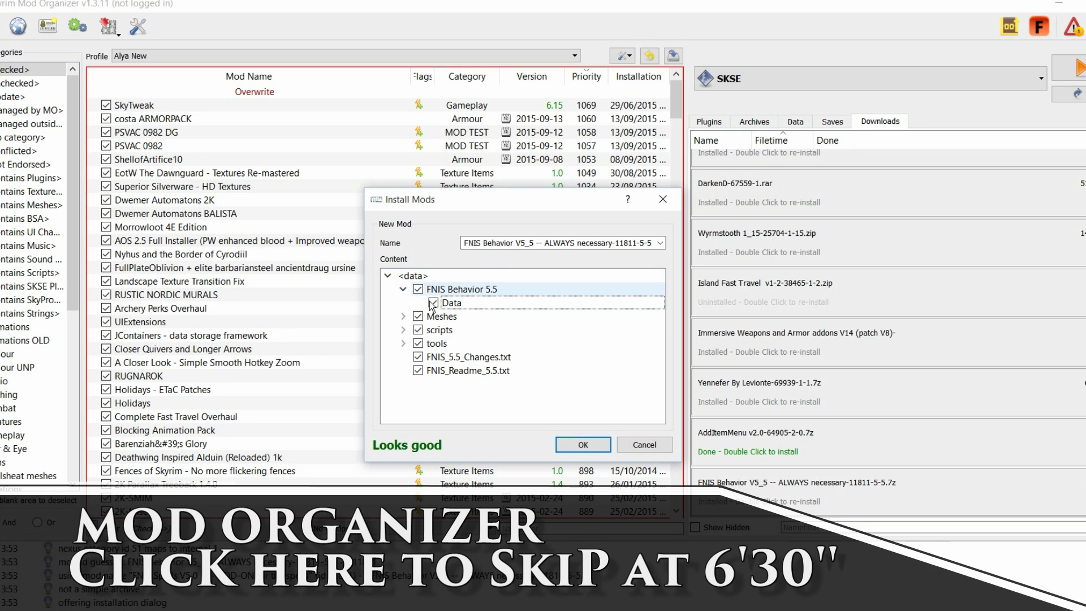
Install the mod without the emptied FNIS Behavior 5.5 folder and enable it in the mod list
left_click(432, 304)
left_click(403, 289)
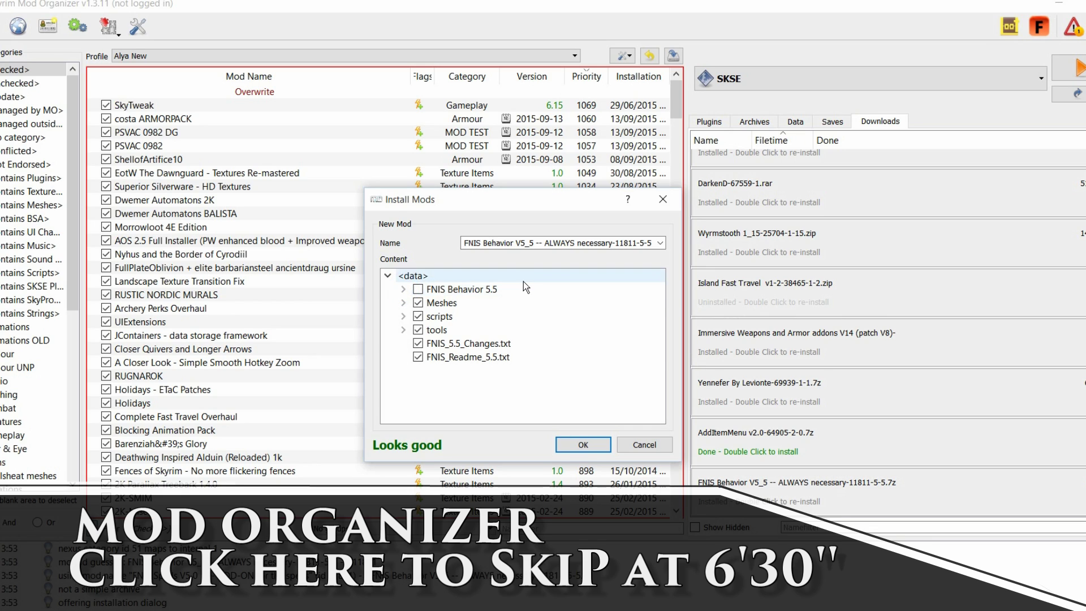
left_click(583, 444)
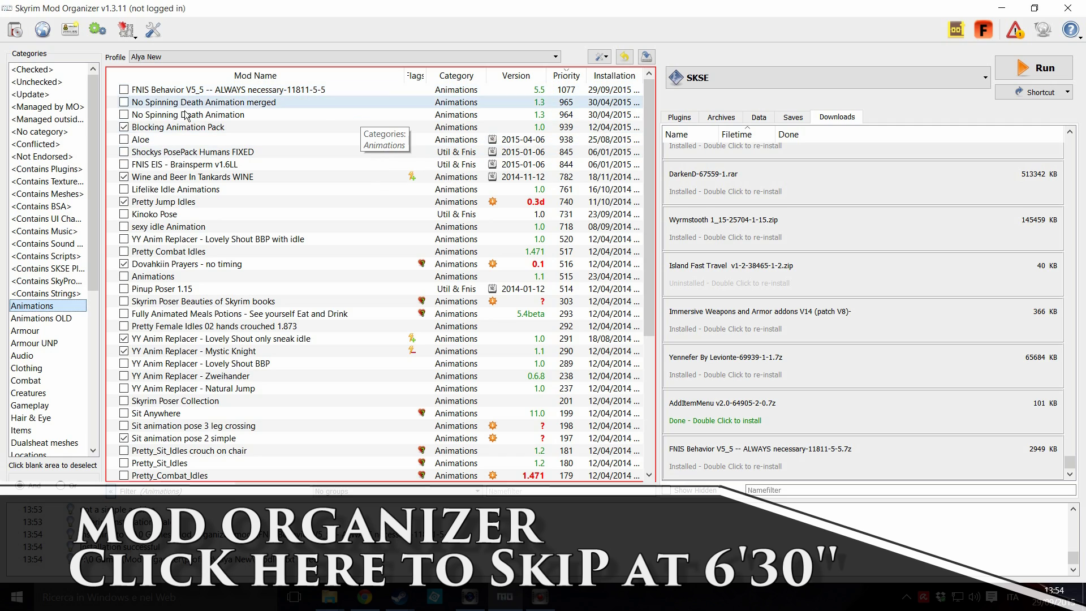
left_click(123, 89)
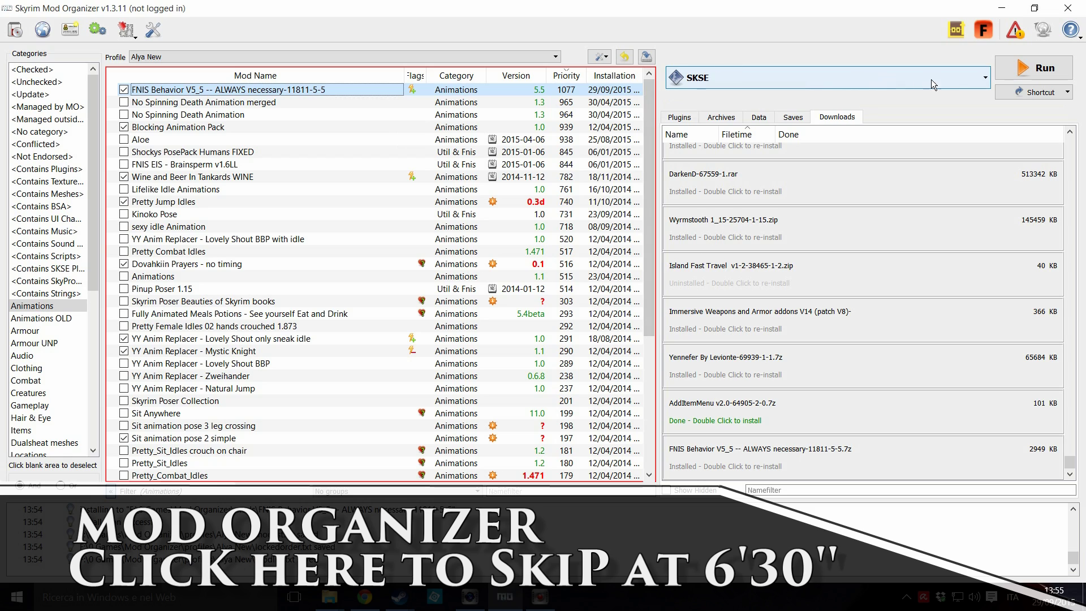
Open the executables editor and title a new entry FNIS GENERATOR
left_click(874, 85)
left_click(816, 105)
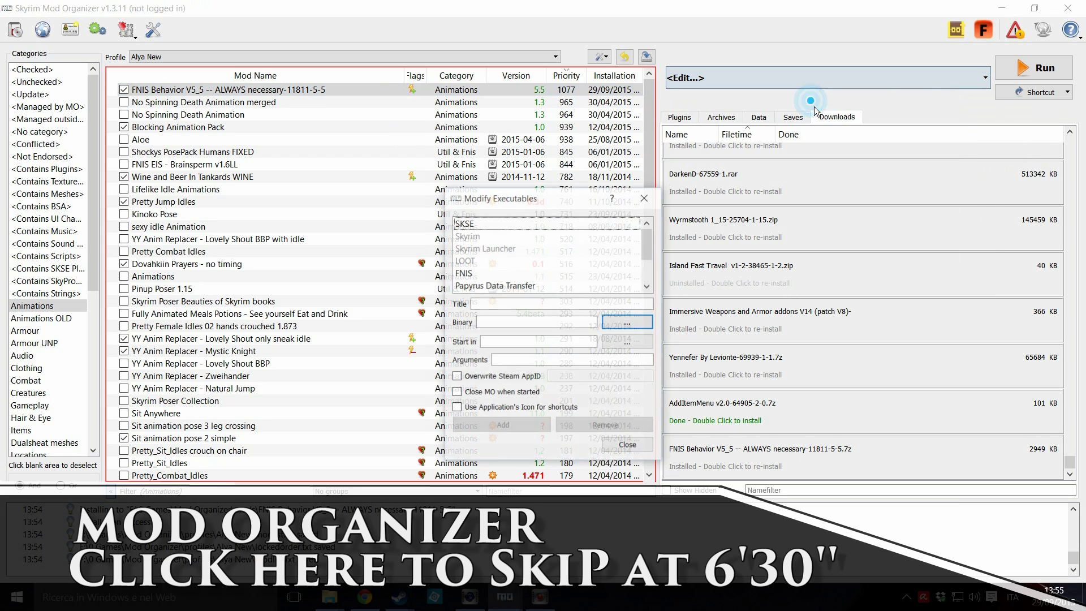
left_click(512, 304)
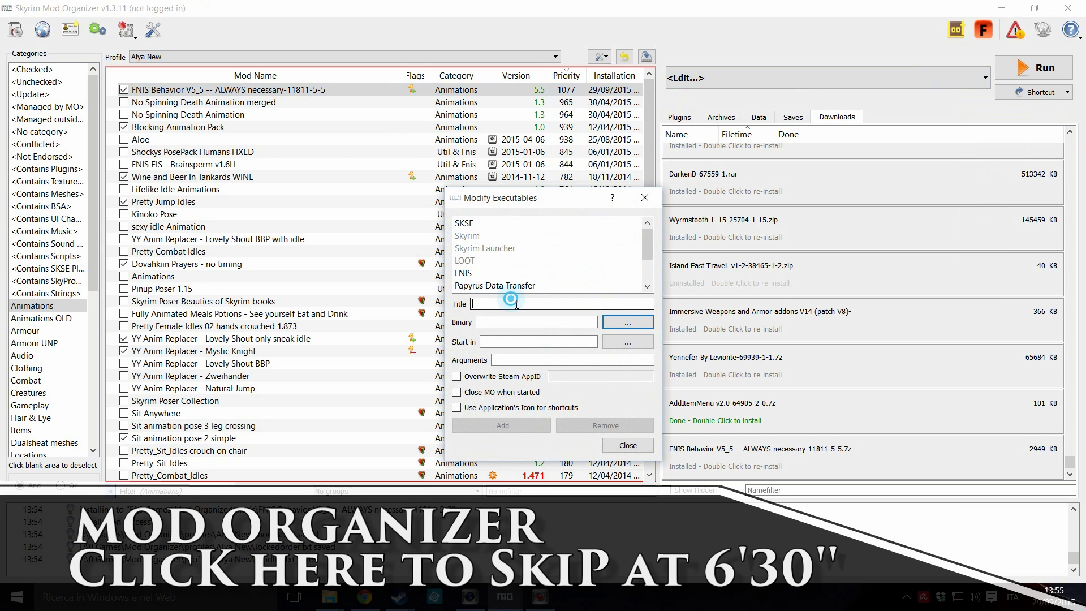
type("FNINS")
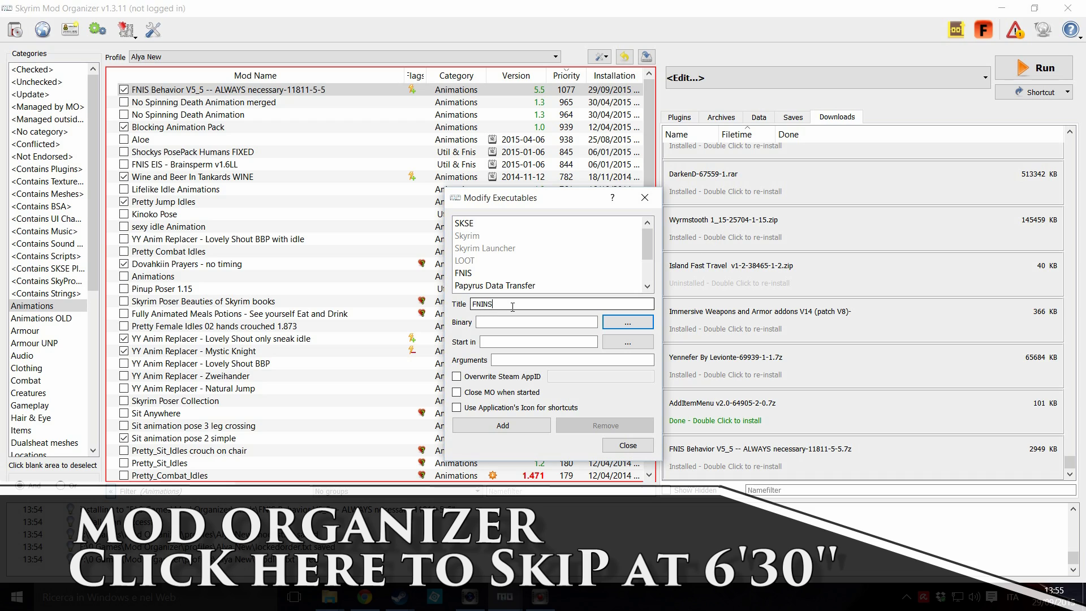
key("BackSpace")
key("BackSpace")
key("BackSpace")
type("IS GENERATOR")
Browse for the entry's binary on drive F: in 0 Games, Mod Organizer, mods, FNIS Behavior V5_5 -- ALWAYS necessary-11811-5-5
left_click(631, 323)
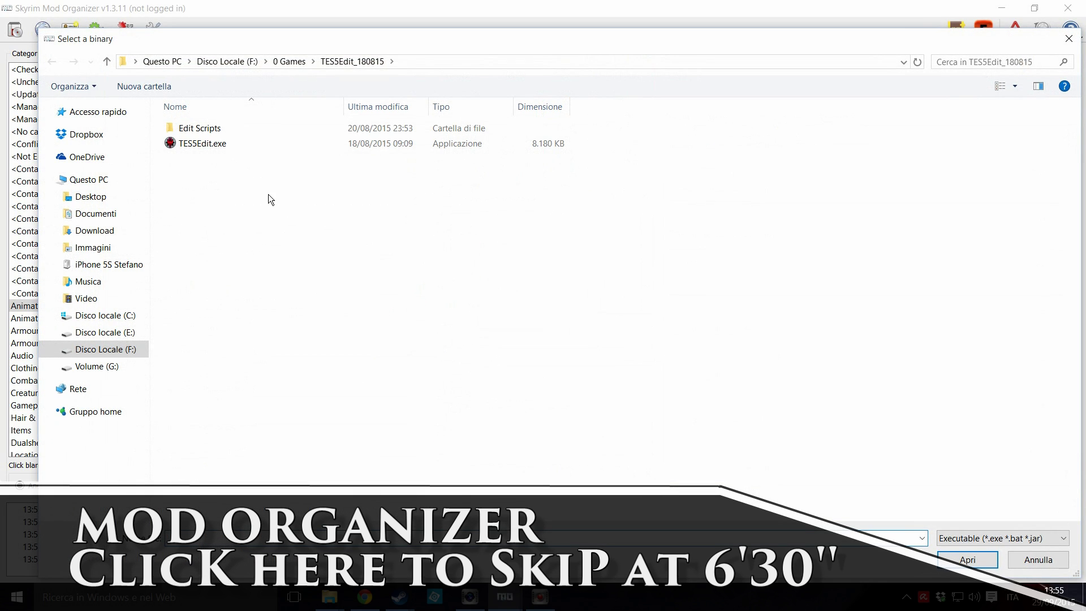
left_click(228, 61)
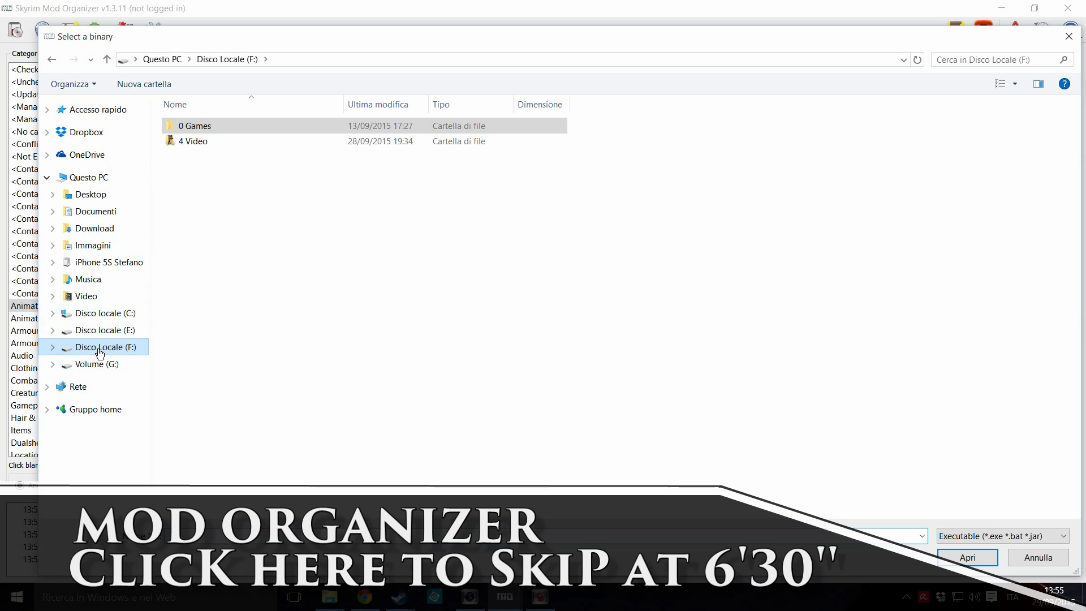
double_click(187, 126)
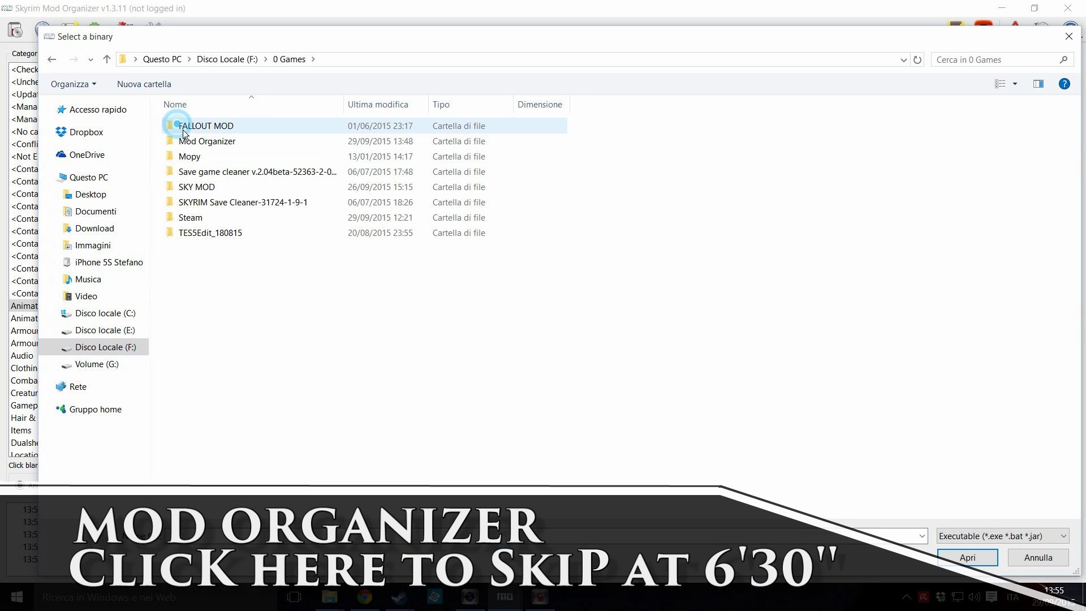
double_click(190, 142)
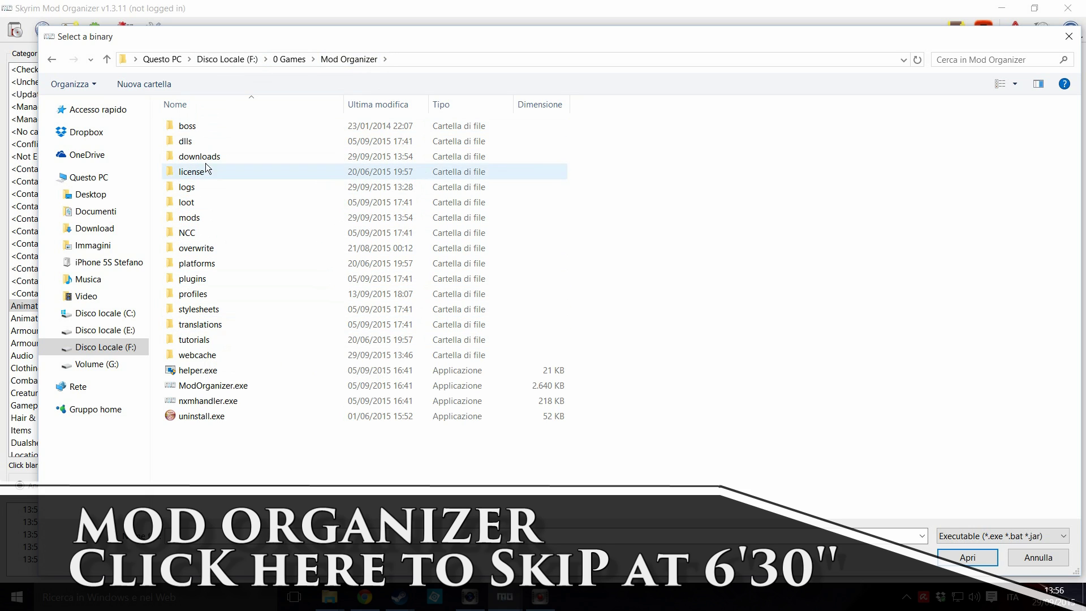
double_click(194, 218)
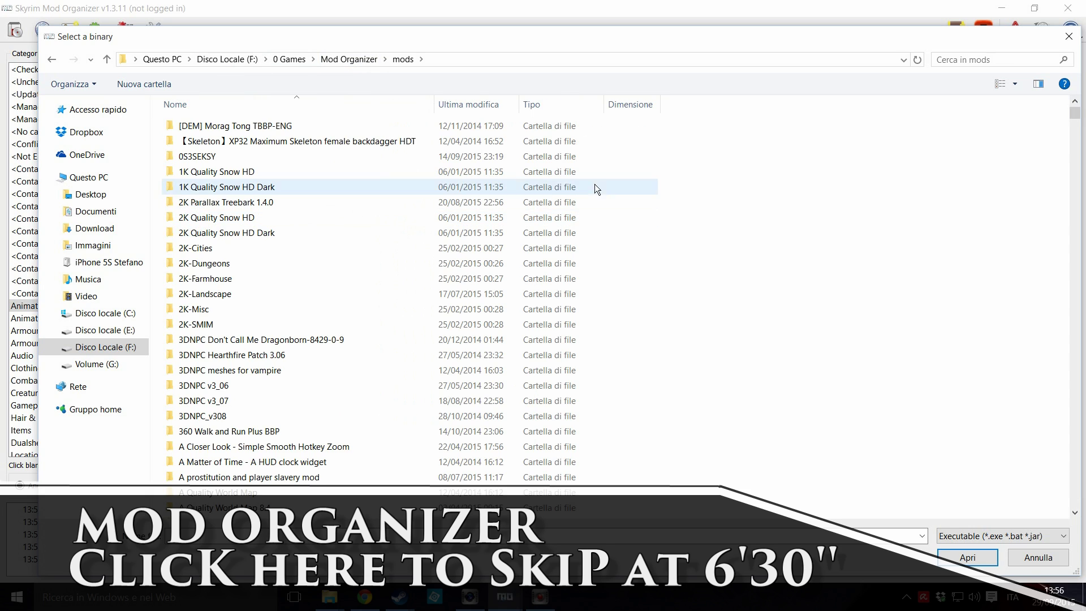
left_click_drag(1075, 113, 1074, 243)
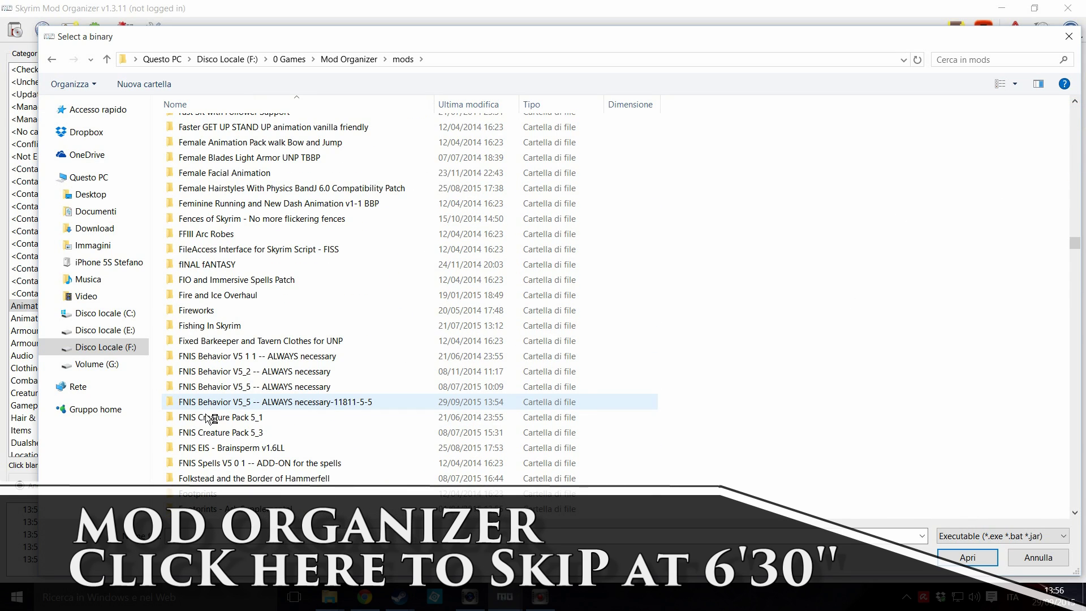
left_click(182, 407)
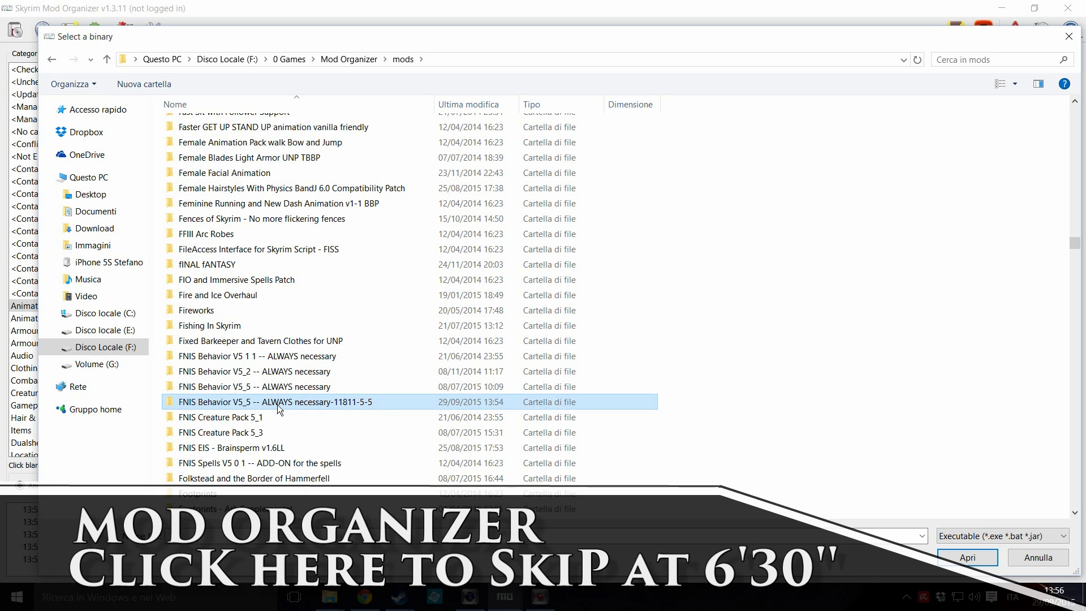
double_click(175, 407)
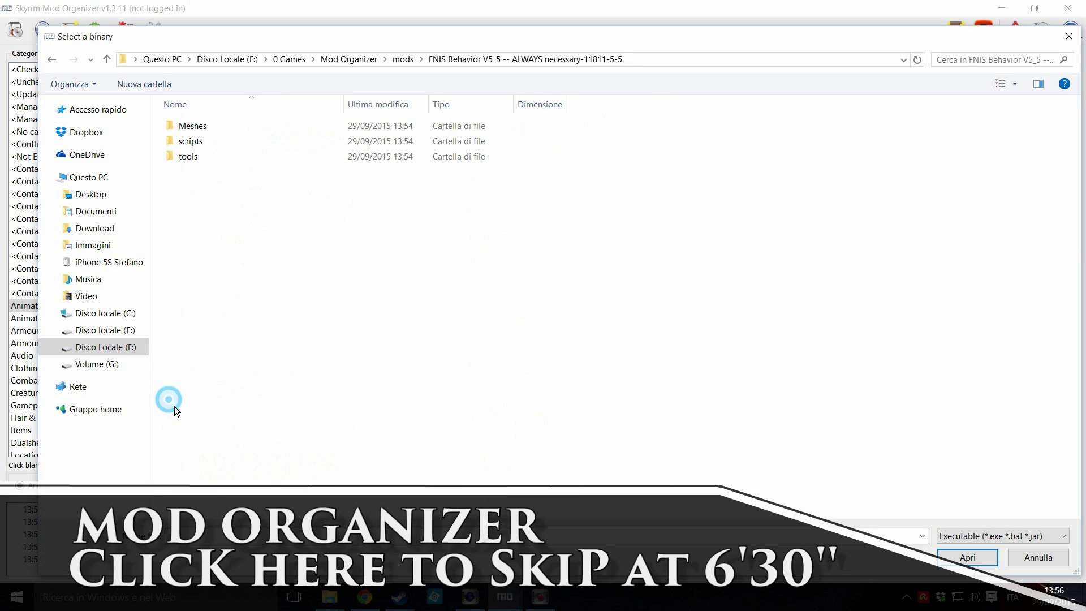
Set GenerateFNISforUsers.exe from tools, GenerateFNIS_for_Users as the binary and add the FNIS GENERATOR entry to the executables
double_click(176, 162)
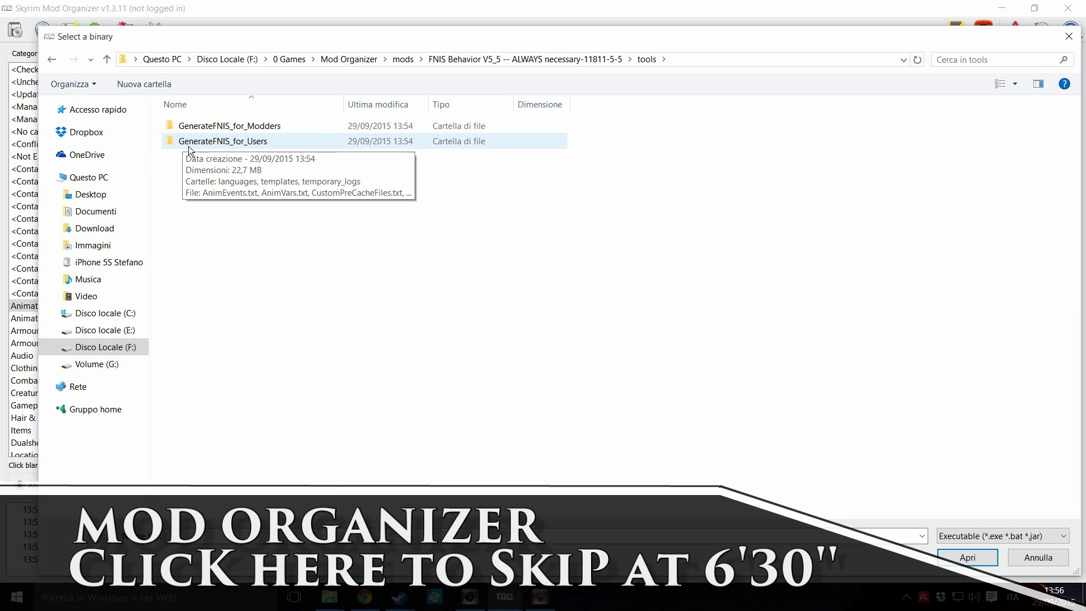
double_click(188, 146)
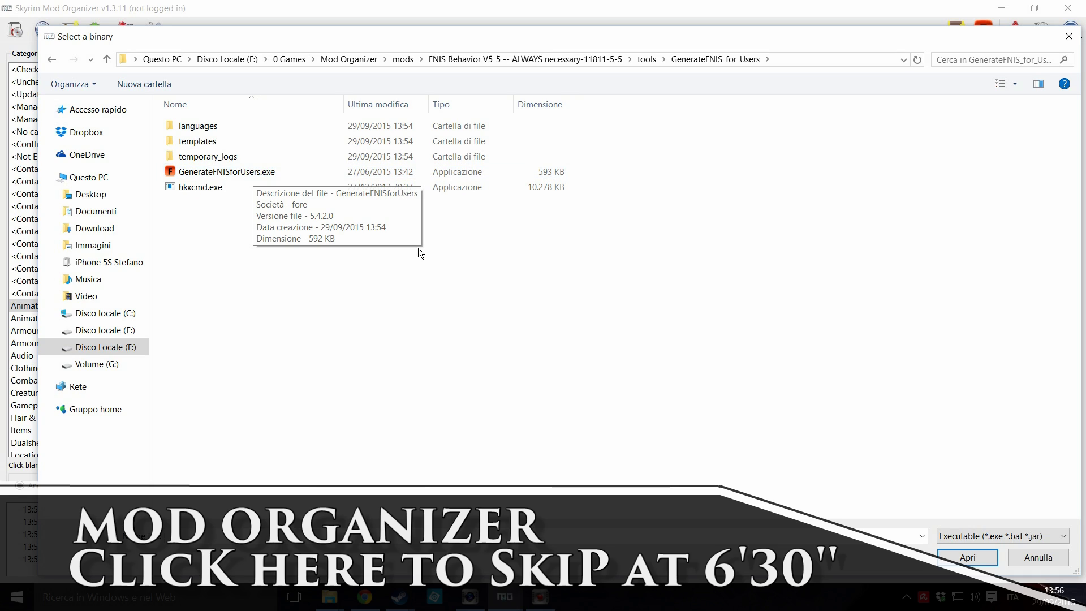
left_click(956, 557)
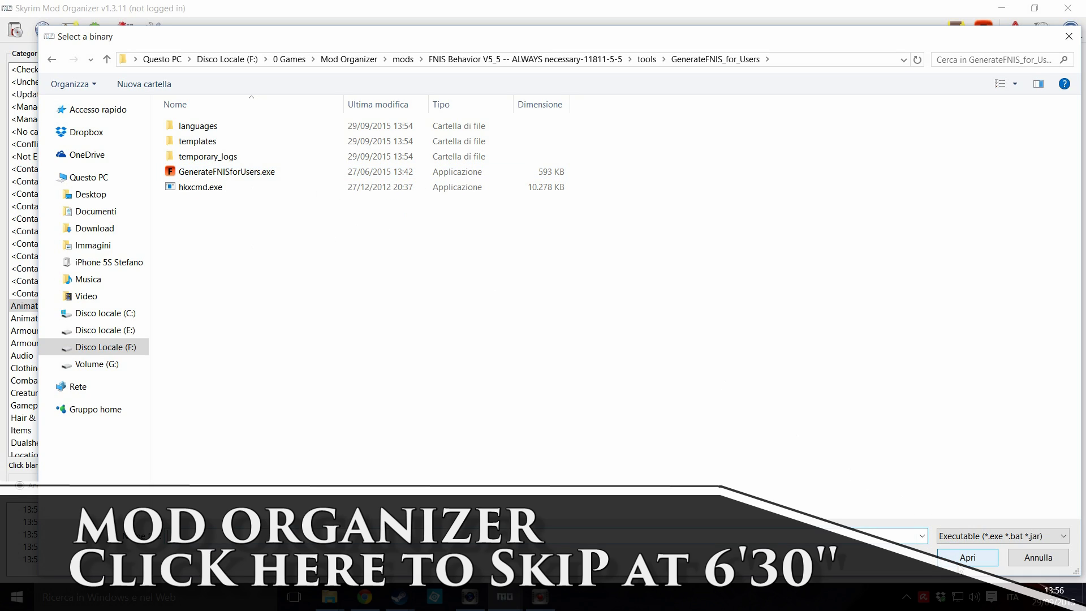
left_click(193, 172)
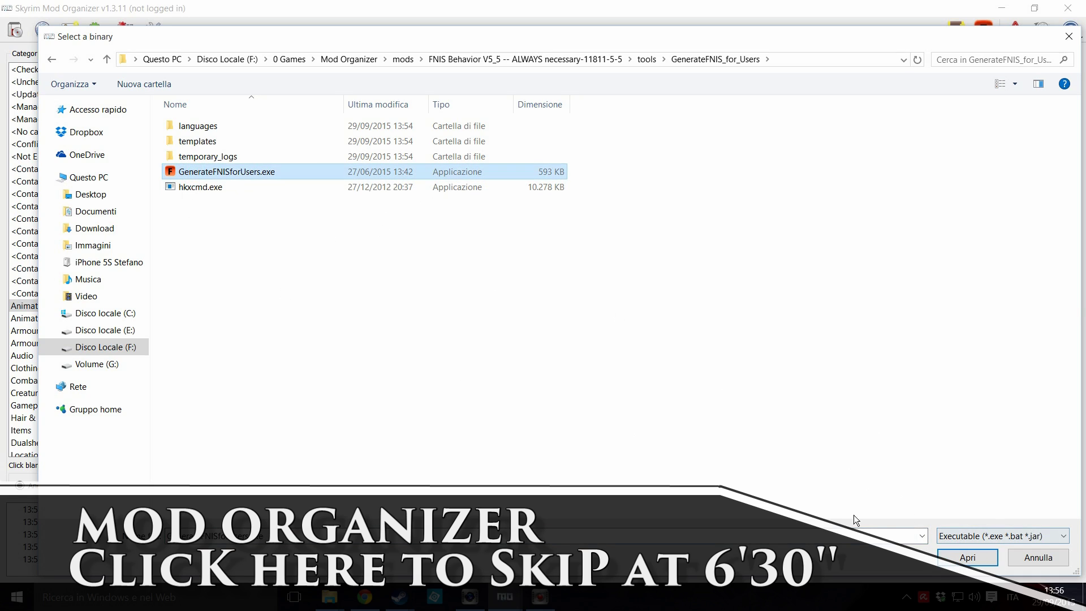
double_click(259, 173)
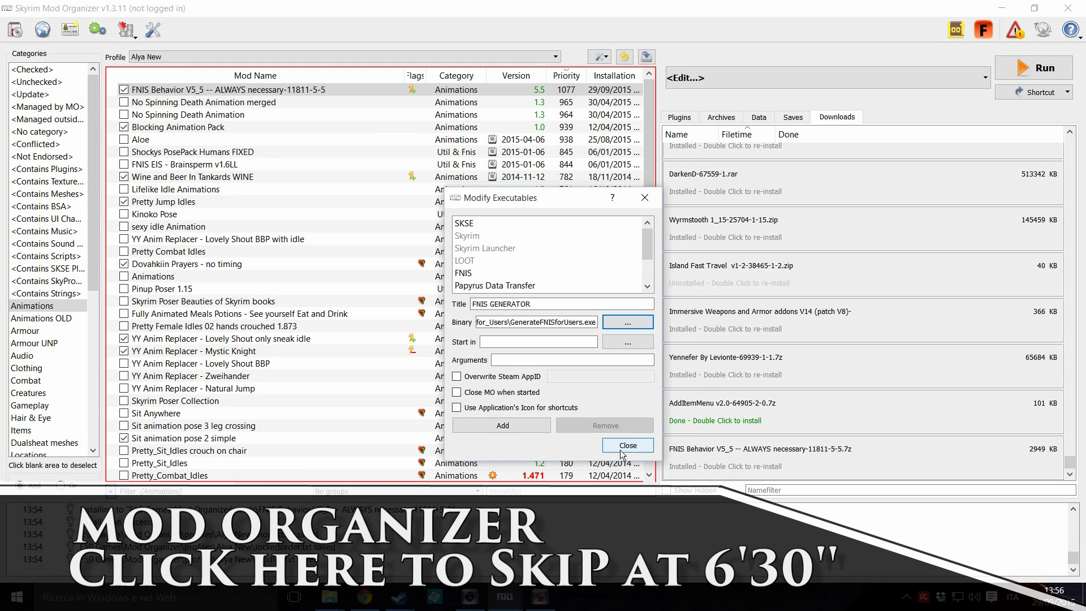
left_click(502, 427)
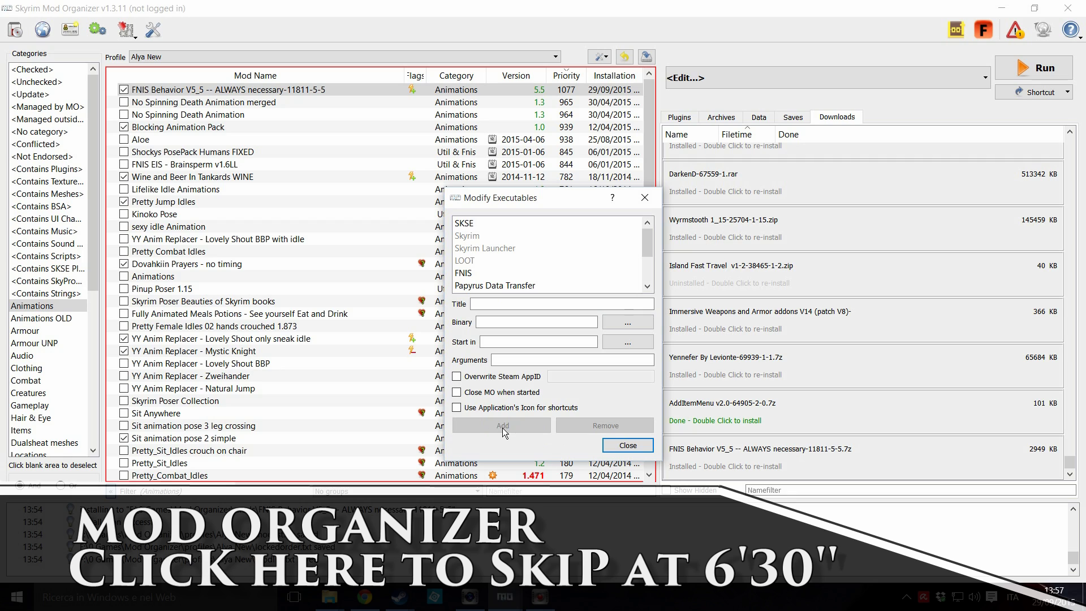
left_click(628, 445)
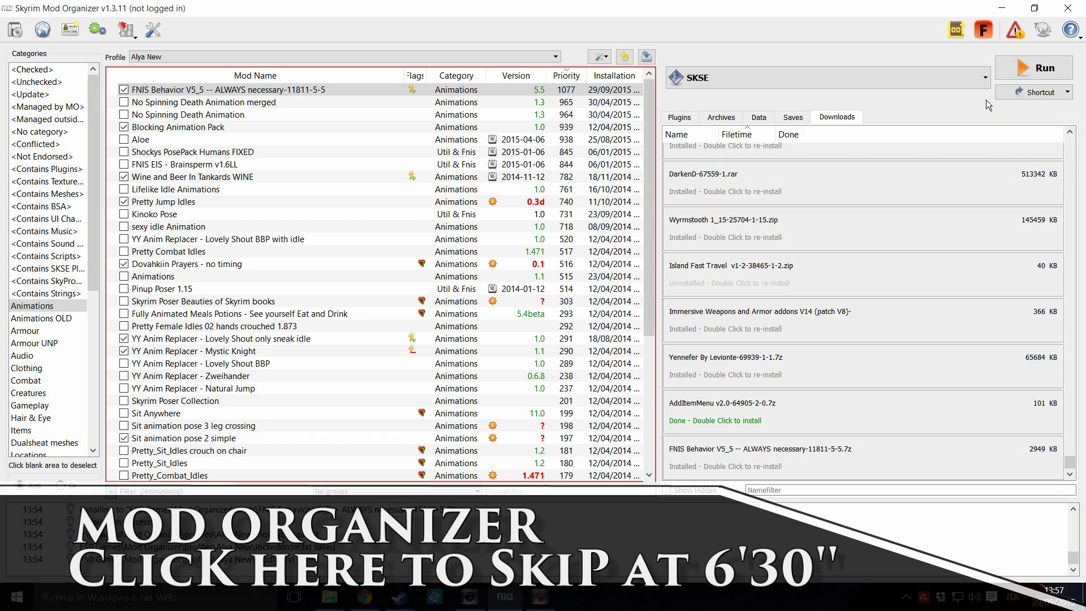
Run the FNIS GENERATOR executable and move its window up until the complete list of available patches can be reached
left_click(983, 78)
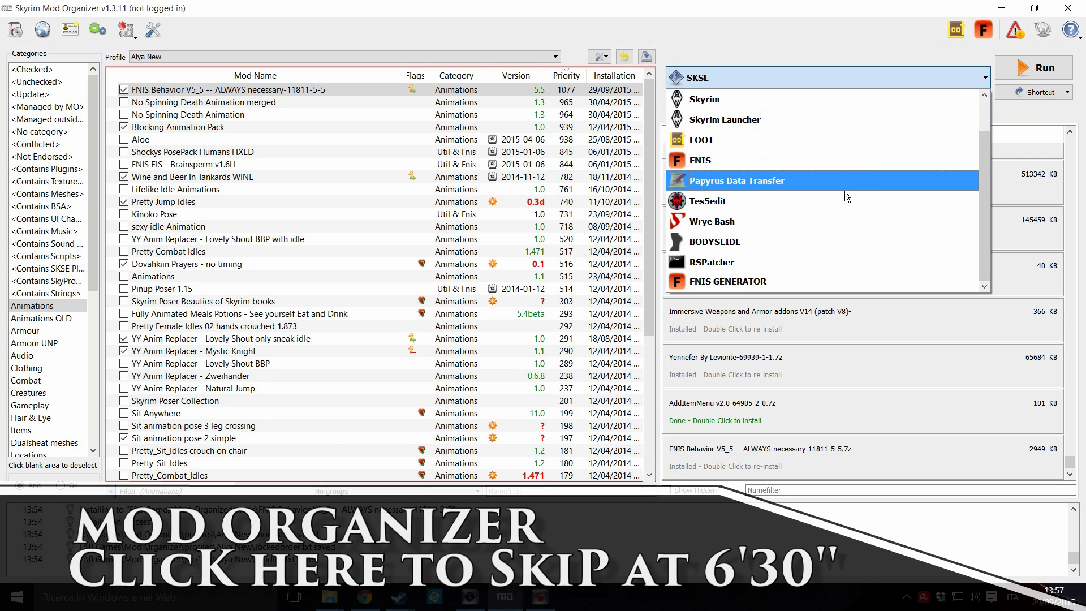
left_click(771, 290)
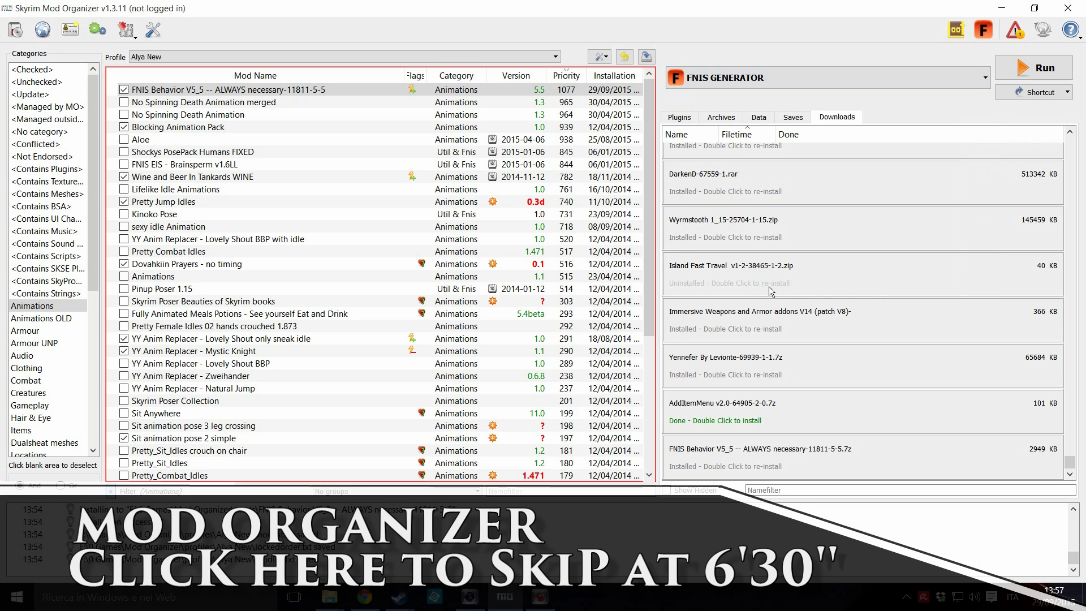
left_click(1042, 72)
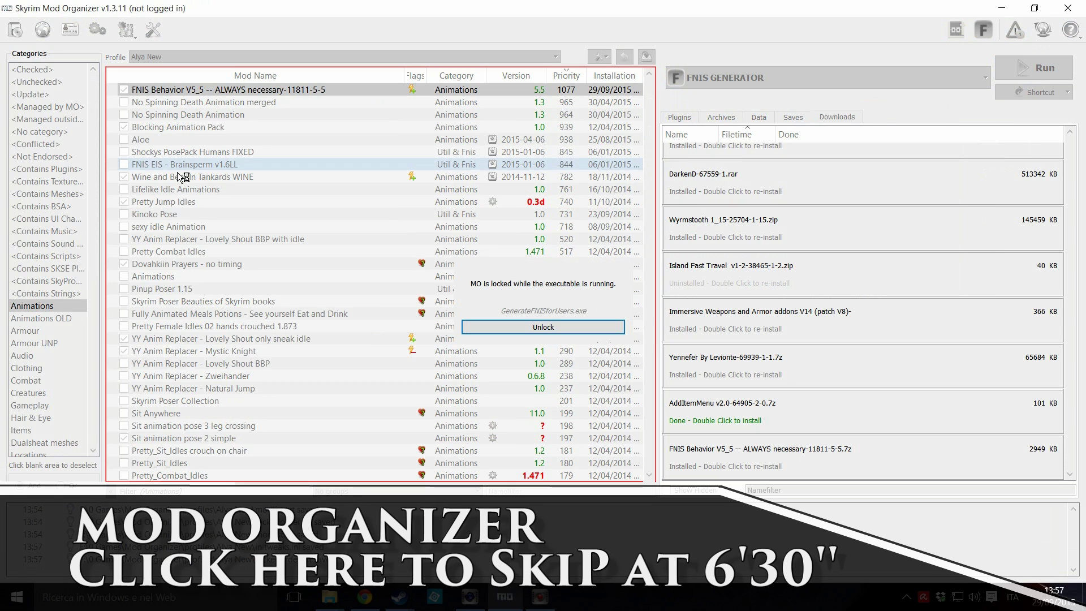
left_click(297, 180)
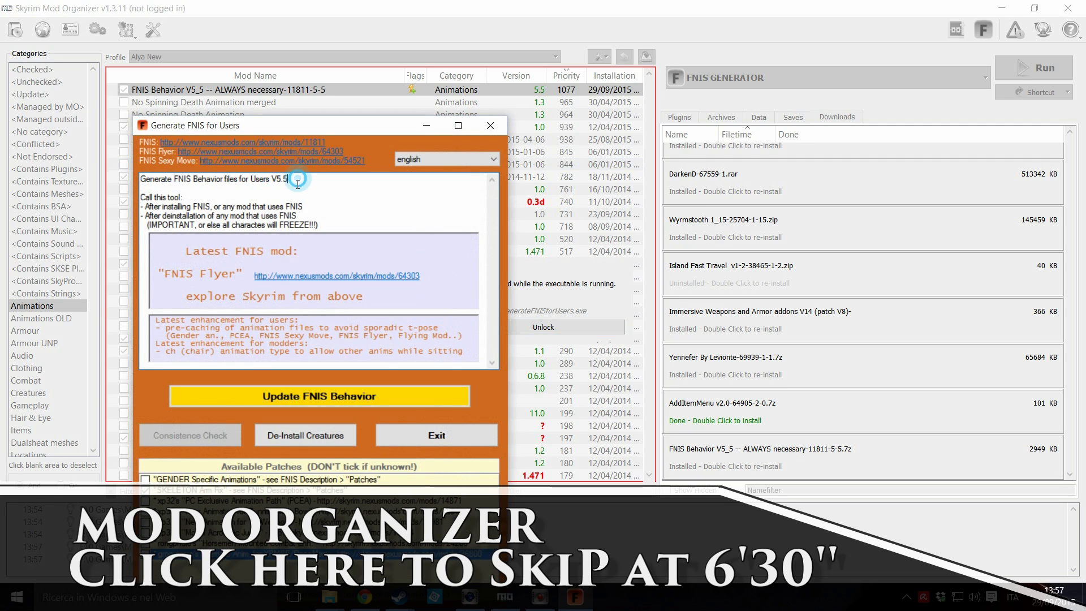
left_click_drag(298, 179, 151, 179)
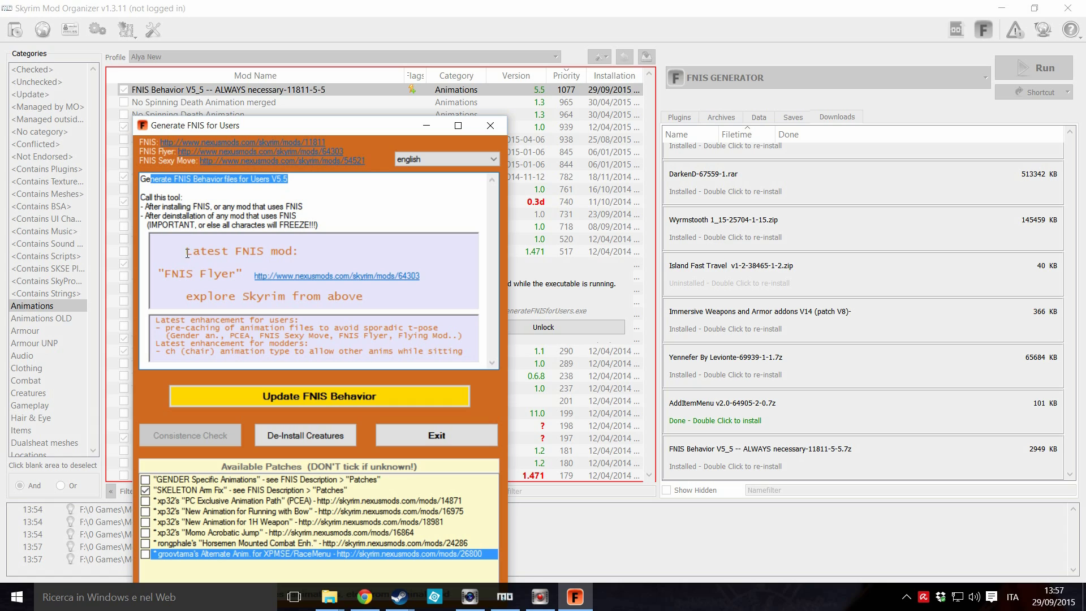
left_click_drag(290, 133, 291, 44)
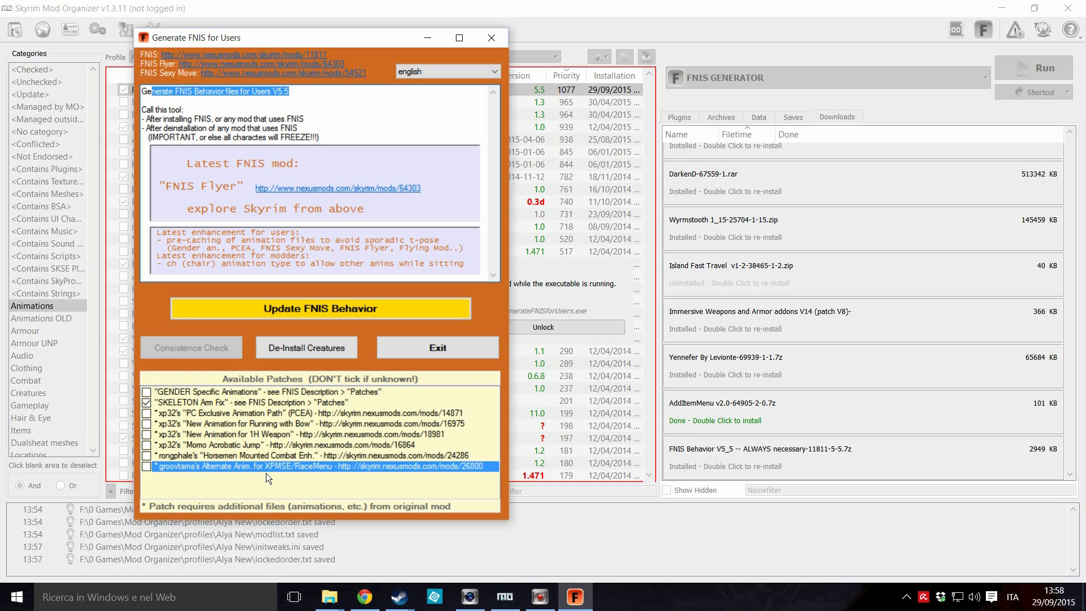
Enable groovtama's Alternate Anim. for XPMSE/RaceMenu patch, update the FNIS behavior and check the animation summary in the log
left_click(148, 468)
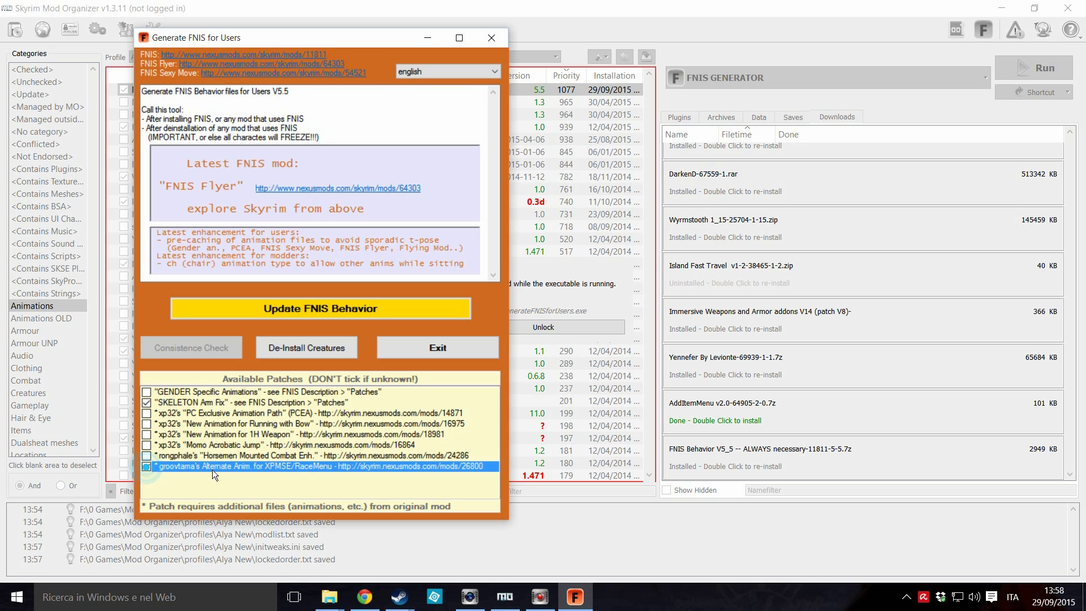
left_click(304, 314)
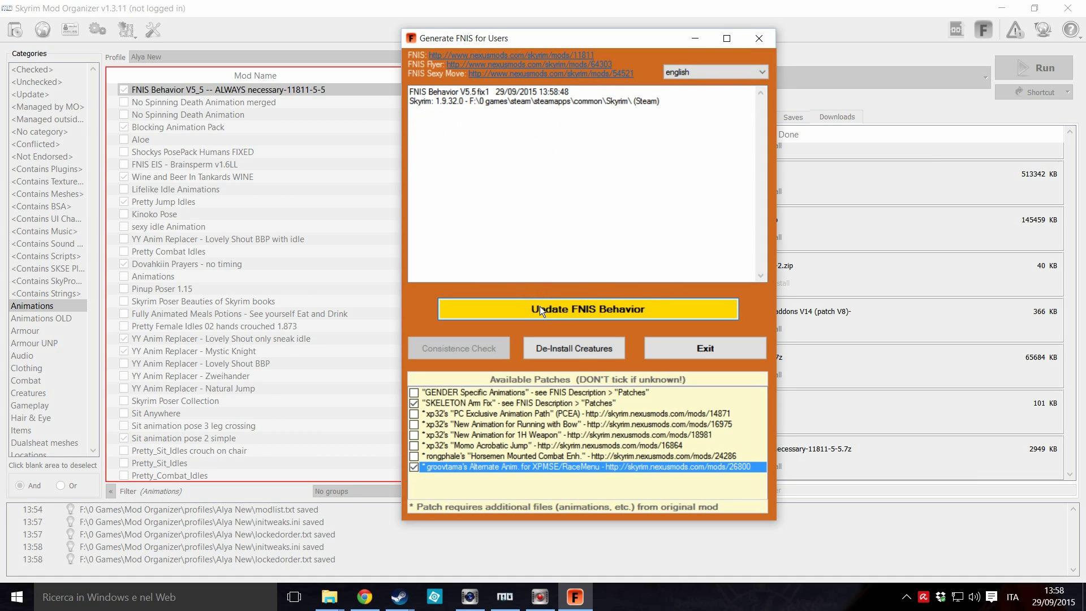
left_click(540, 310)
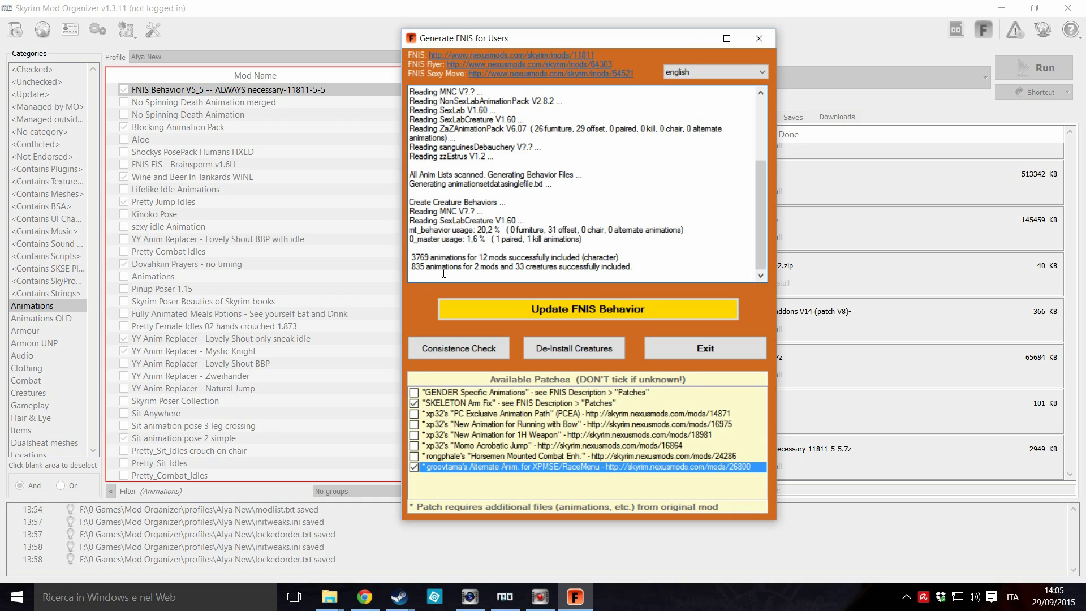
left_click_drag(409, 256, 592, 272)
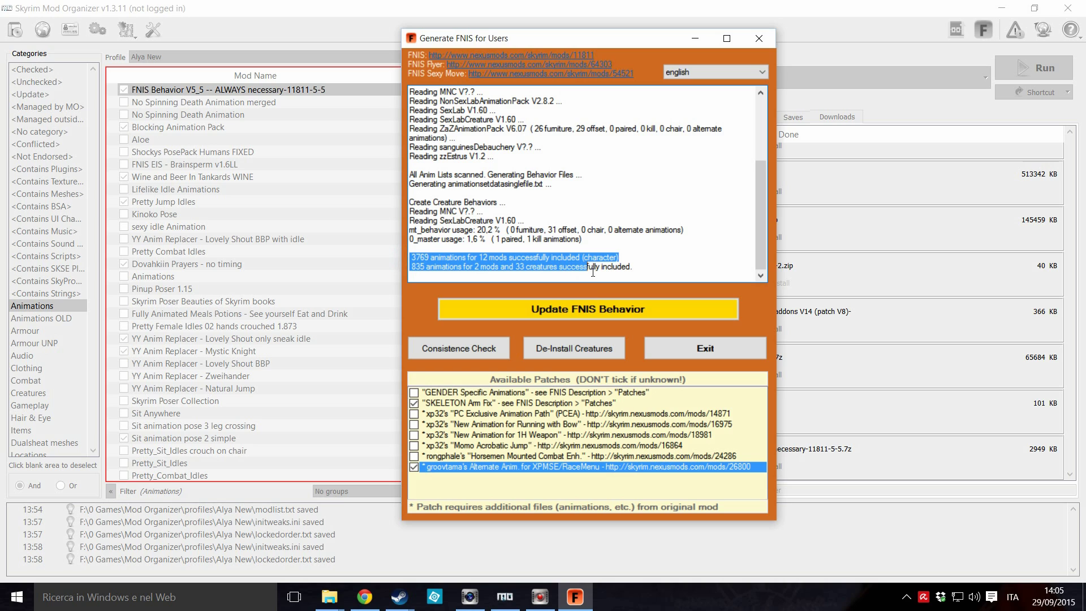
left_click(649, 270)
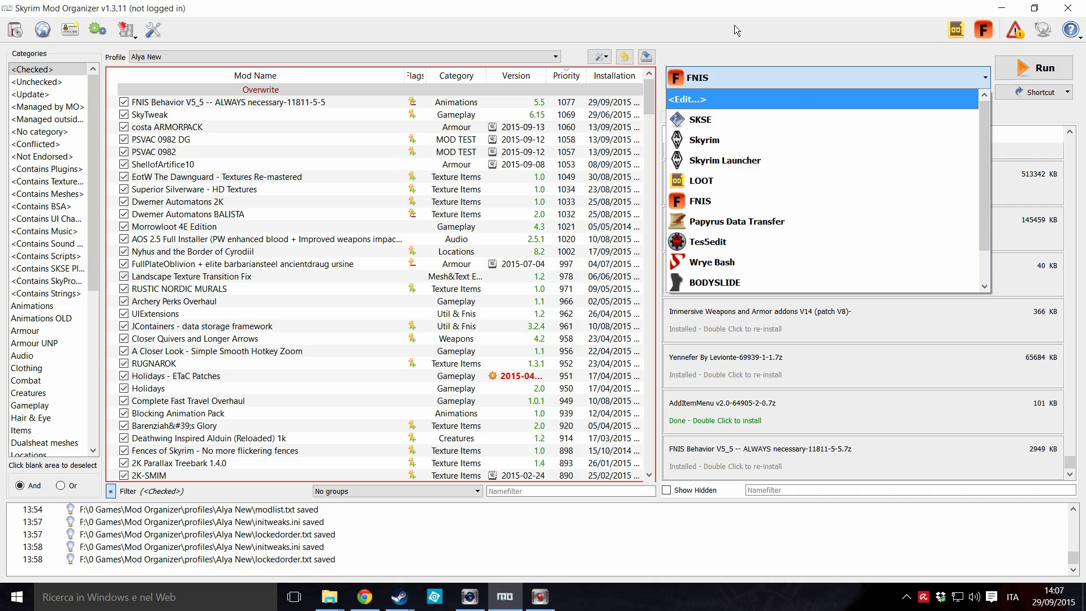
Select SKSE as Mod Organizer's executable to run
left_click(735, 25)
left_click(983, 80)
left_click(919, 121)
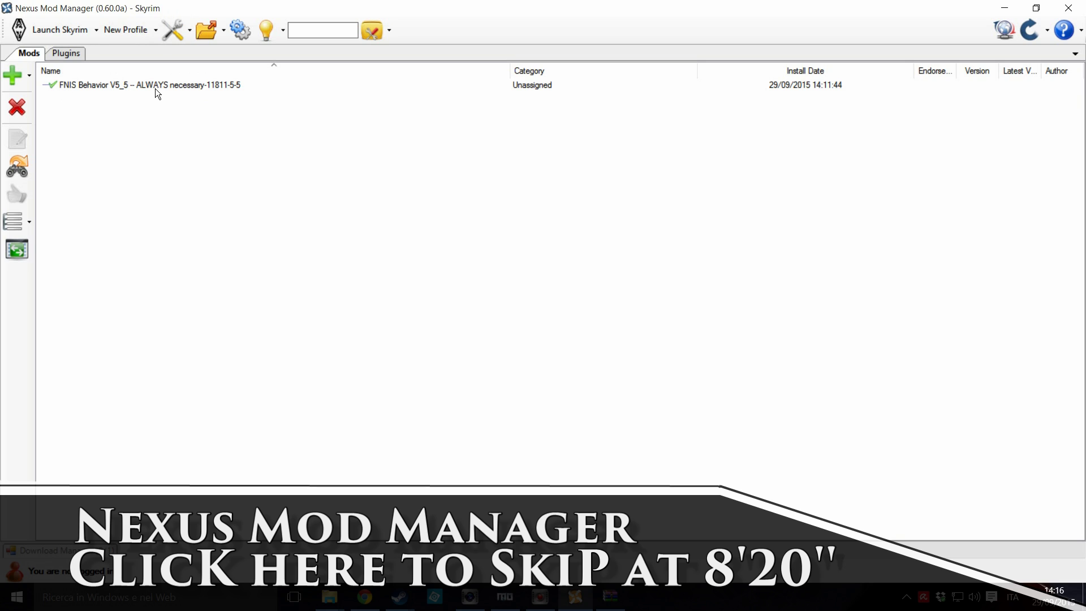
Switch to Nexus Mod Manager and start browsing for the FNIS directory in the supported tools settings
left_click(248, 39)
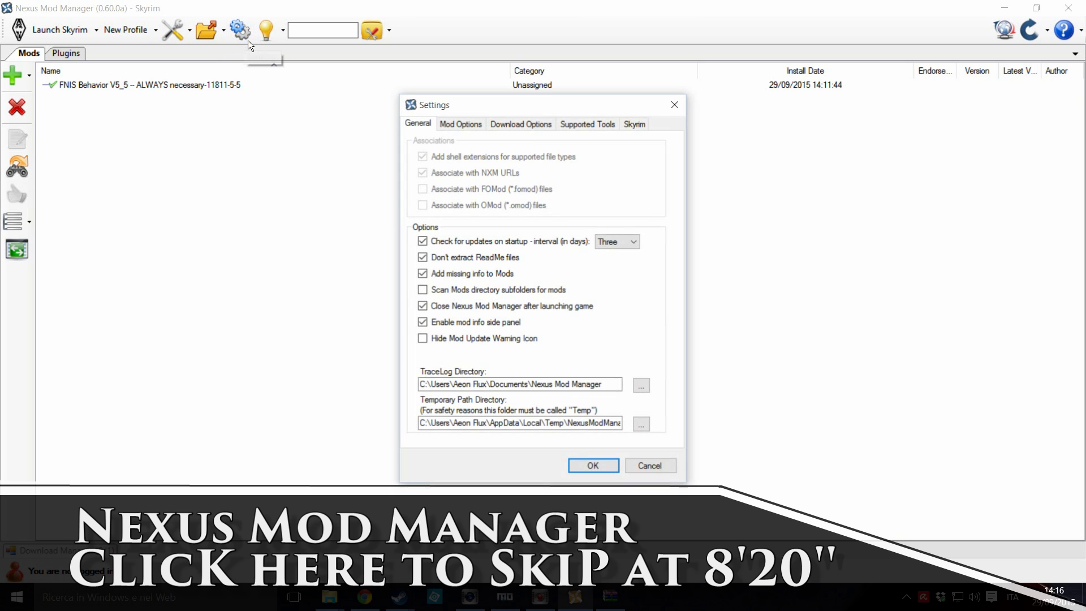
left_click(592, 129)
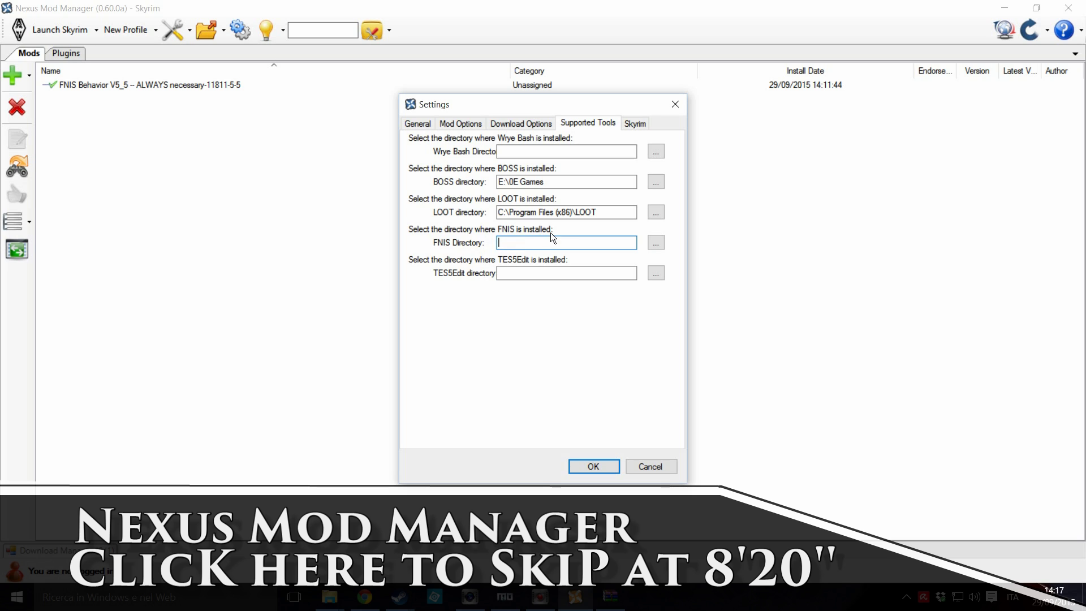
left_click(658, 244)
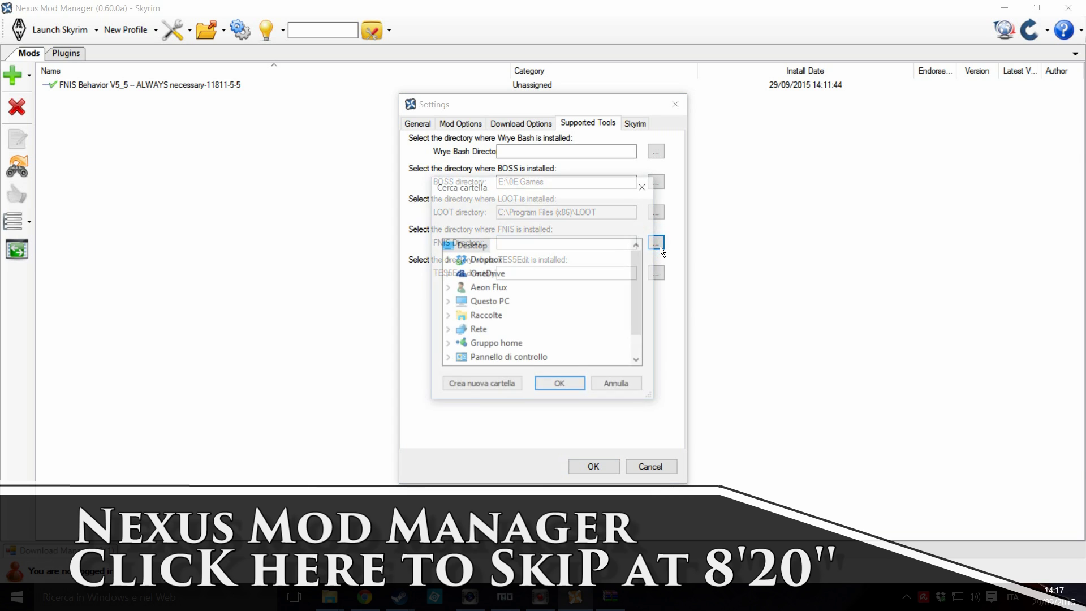
Browse under Questo PC to drive F:, Games, Nexus Mod Manager, Skyrim for the FNIS directory
scroll(635, 292, "down", 2)
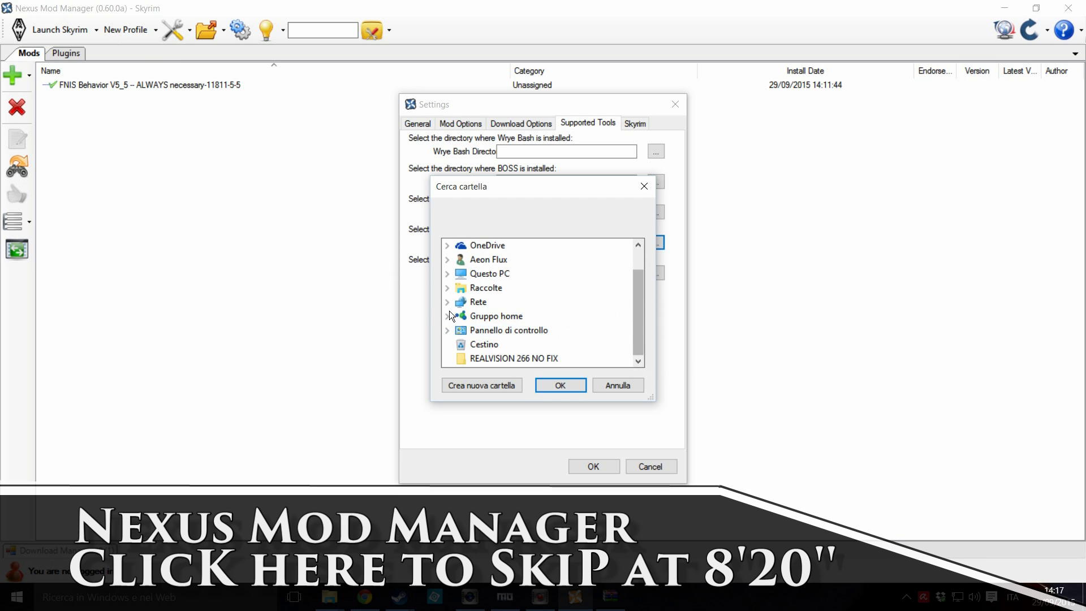
left_click(450, 276)
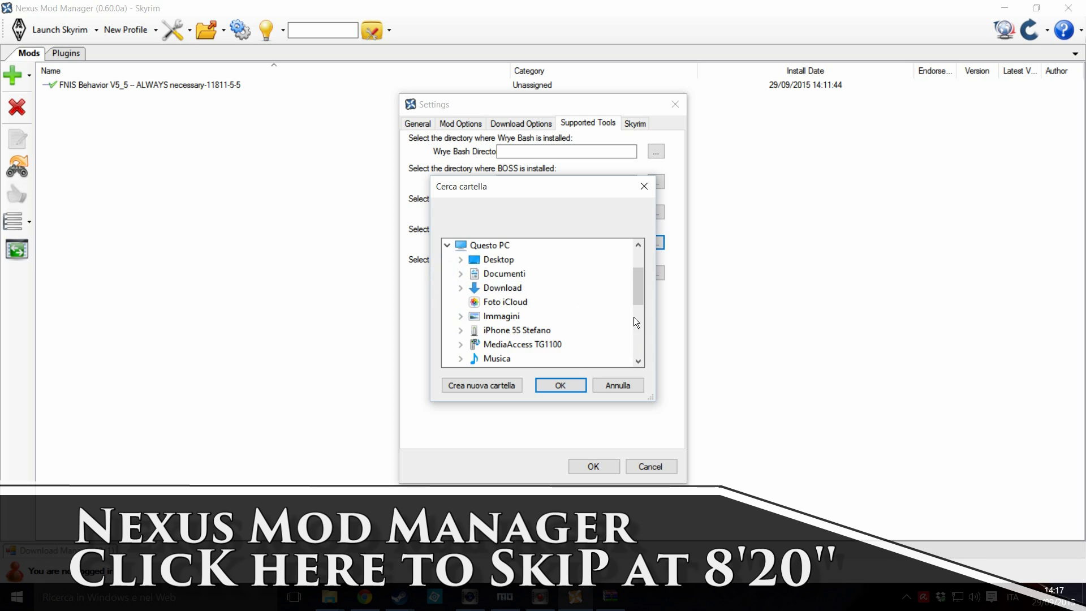
left_click_drag(641, 297, 628, 324)
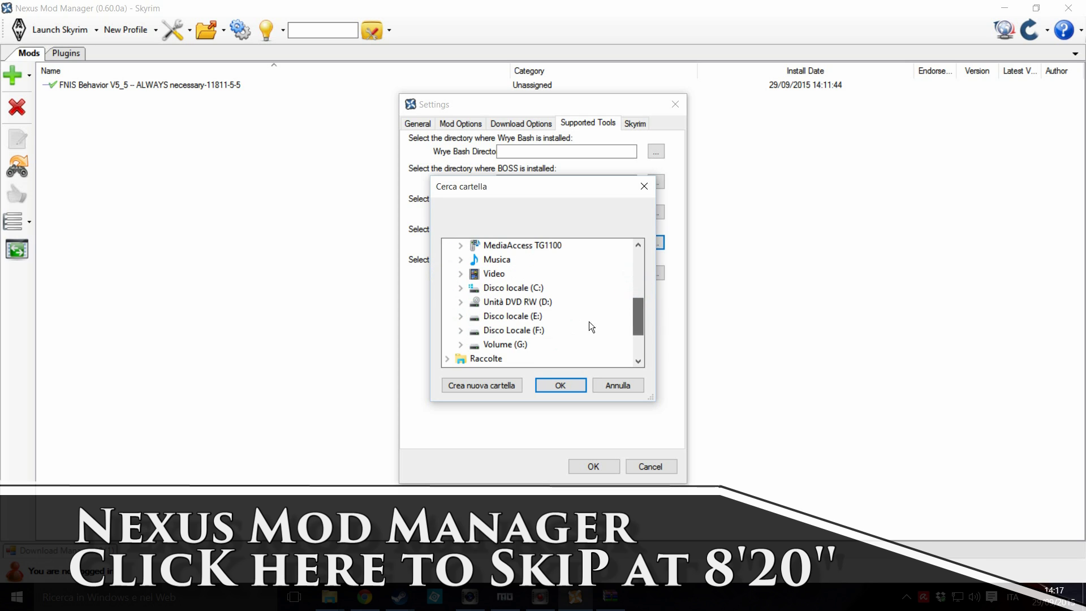
left_click(461, 330)
left_click_drag(639, 317, 635, 331)
left_click(474, 316)
left_click(486, 329)
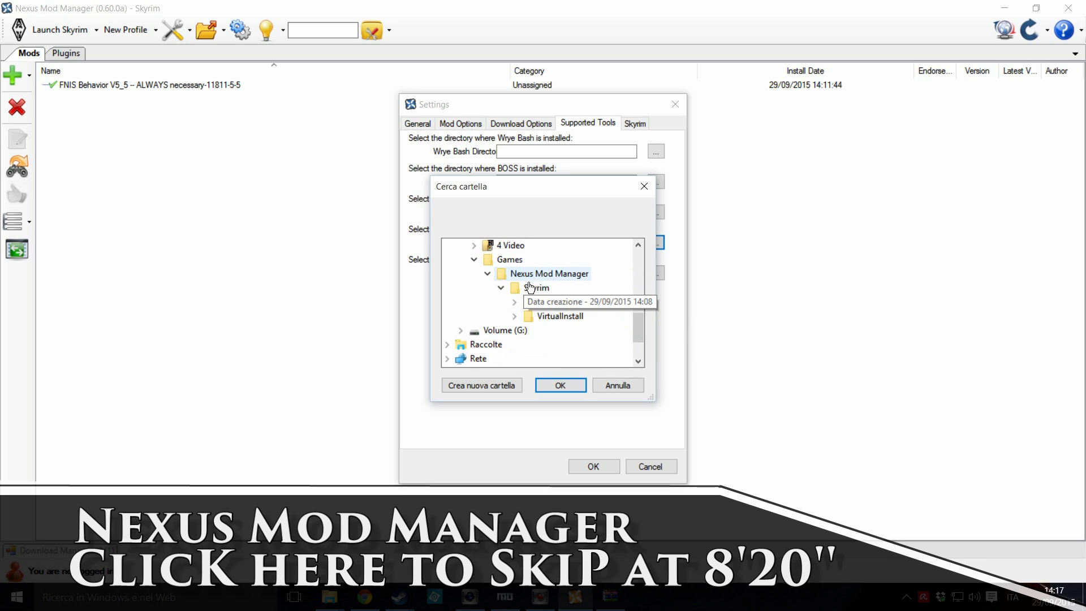
Set the FNIS directory to GenerateFNIS_for_Users in the FNIS Behavior V5_5 tools folder under VirtualInstall and save the settings
left_click(514, 316)
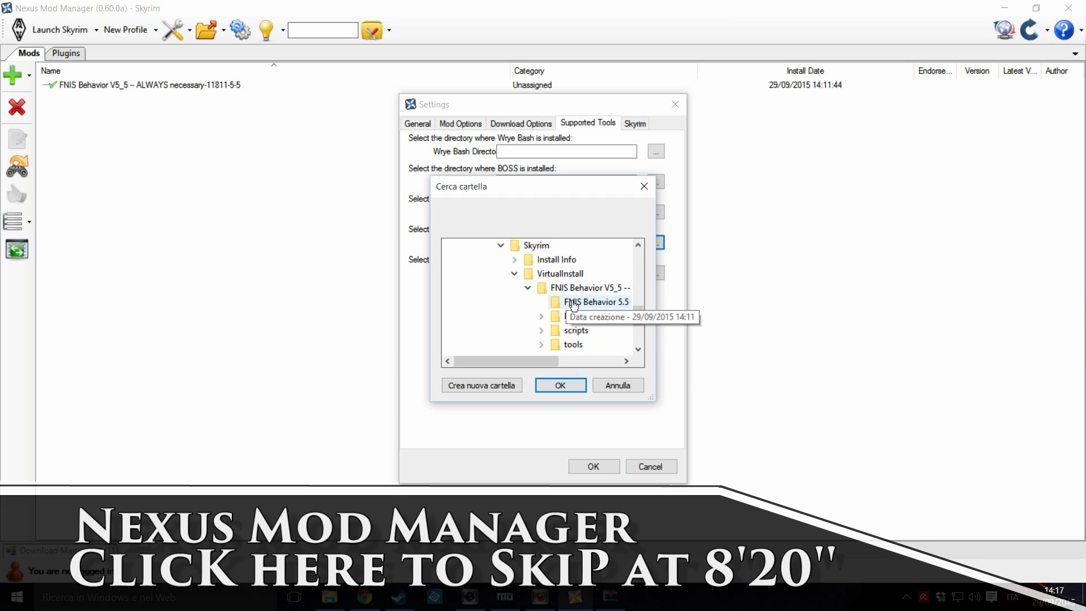
left_click_drag(526, 363, 551, 364)
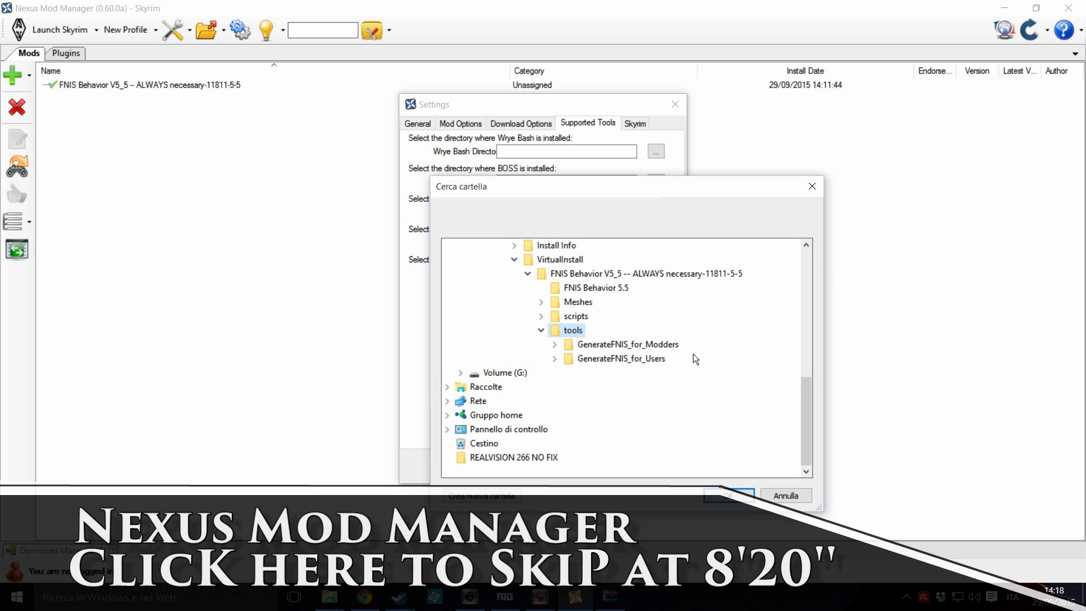
left_click(598, 363)
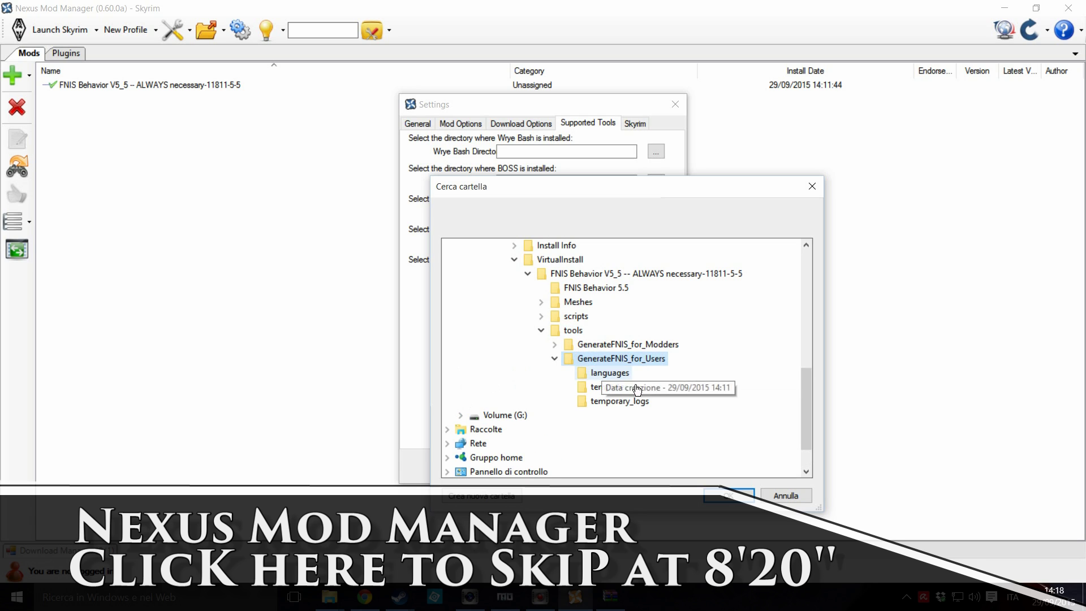
left_click(720, 502)
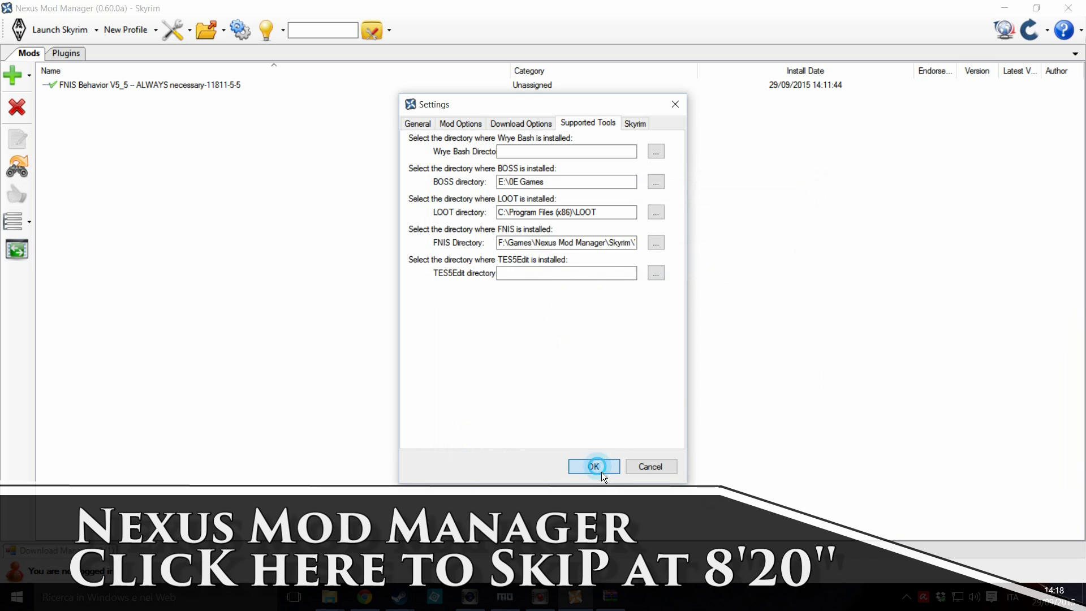
left_click(602, 471)
Launch FNIS from the supported tools and highlight the generator's V5.5 version text
left_click(389, 29)
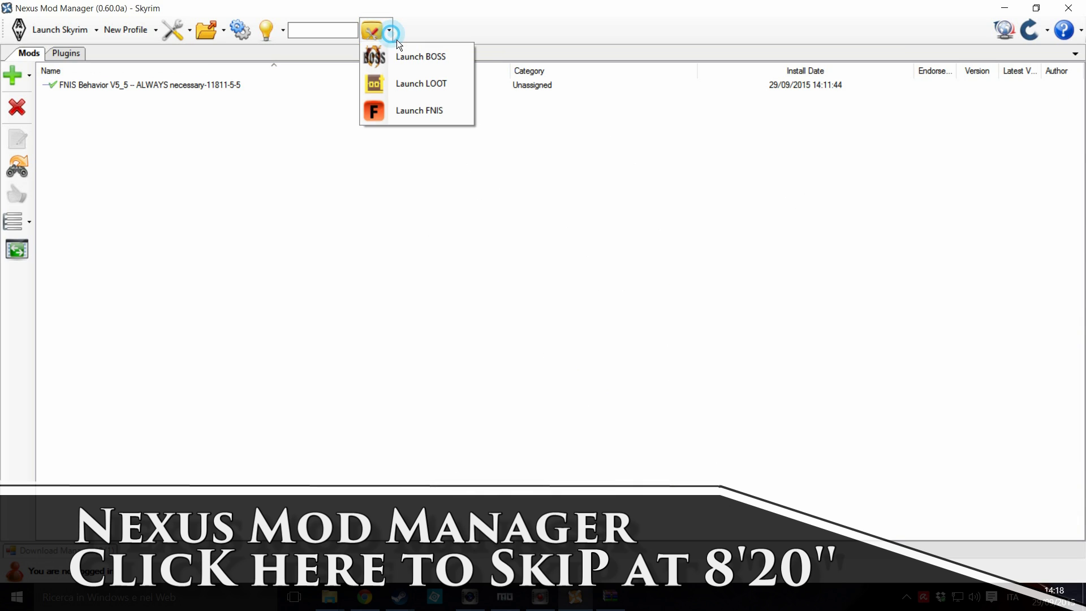
left_click(418, 121)
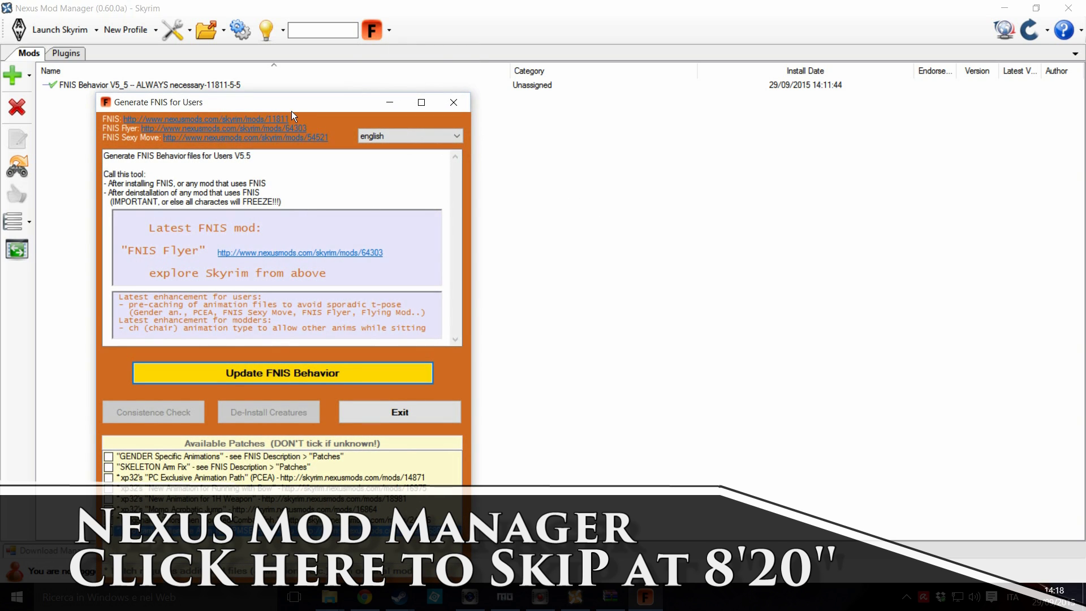
left_click_drag(249, 123, 313, 122)
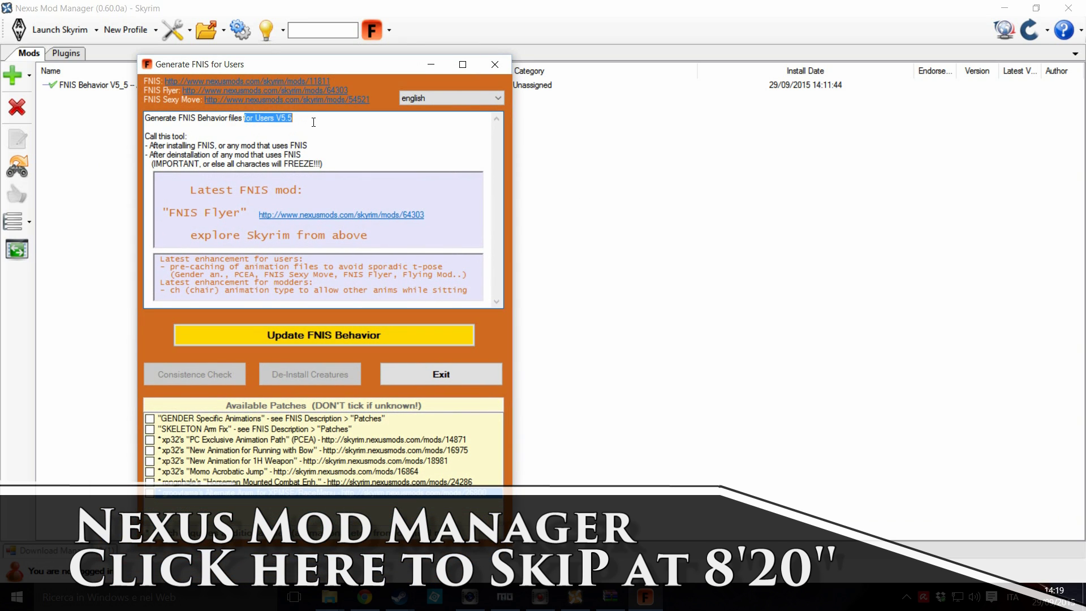
Enable the SKELETON Arm Fix and groovtama's Alternate Anim. for XPMSE/RaceMenu patches and update the FNIS behavior
left_click(154, 432)
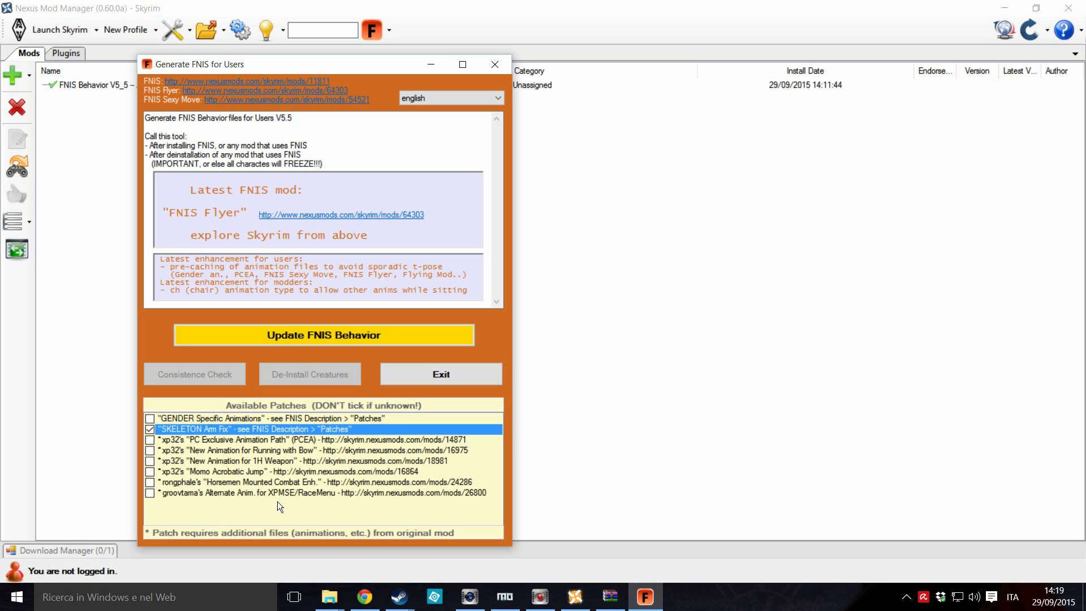
left_click(155, 496)
left_click(305, 341)
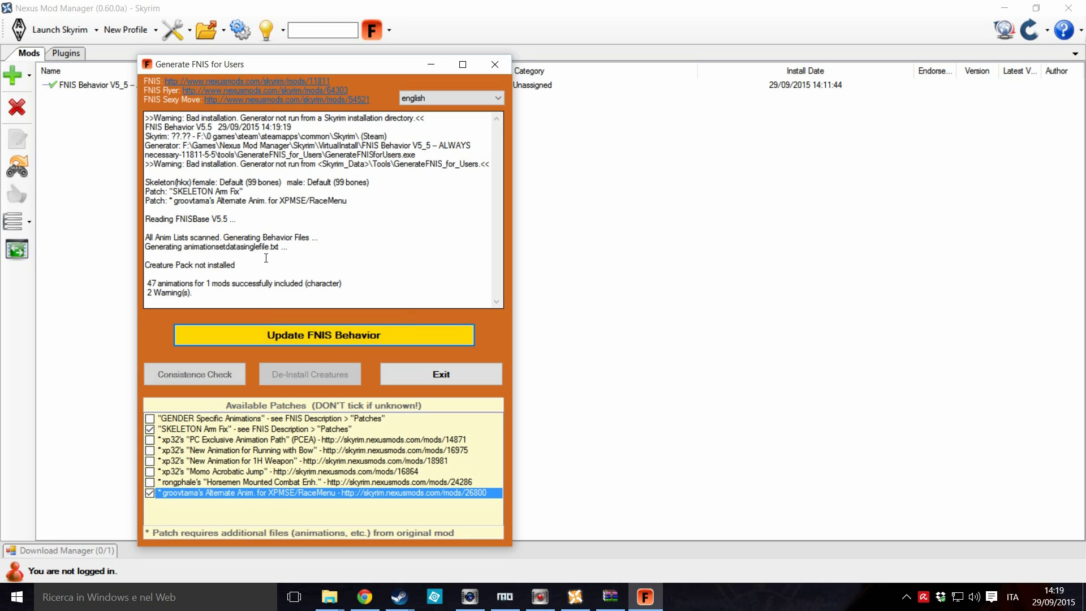
Exit the FNIS generator and launch Skyrim from Nexus Mod Manager
left_click(426, 384)
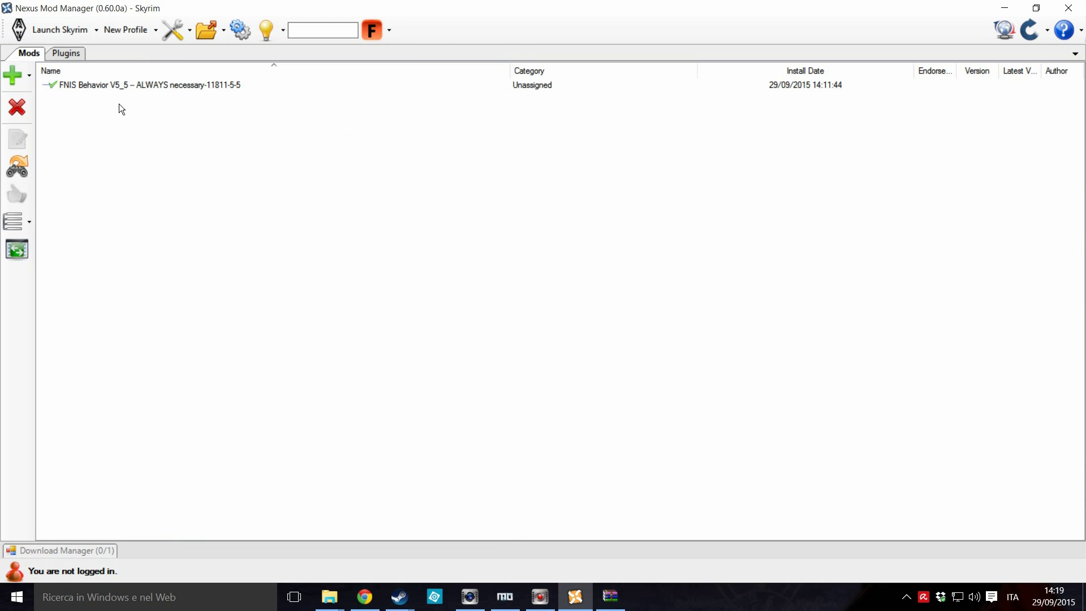
left_click(65, 28)
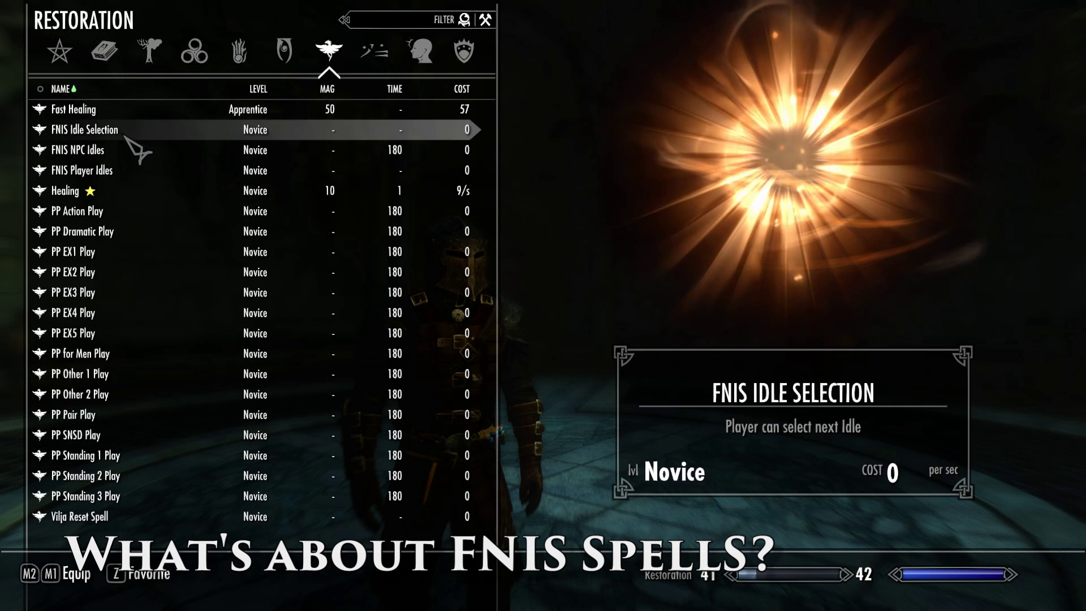
Mark the FNIS Idle Selection and FNIS NPC Idles restoration spells as favorites and leave the spell list
key("f")
key("f")
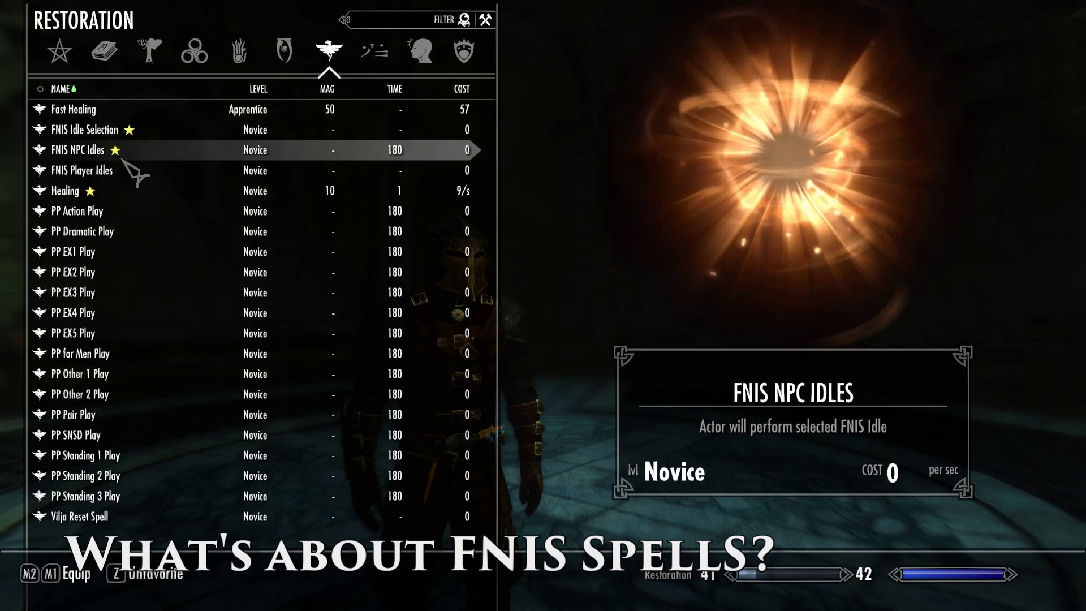
key("Tab")
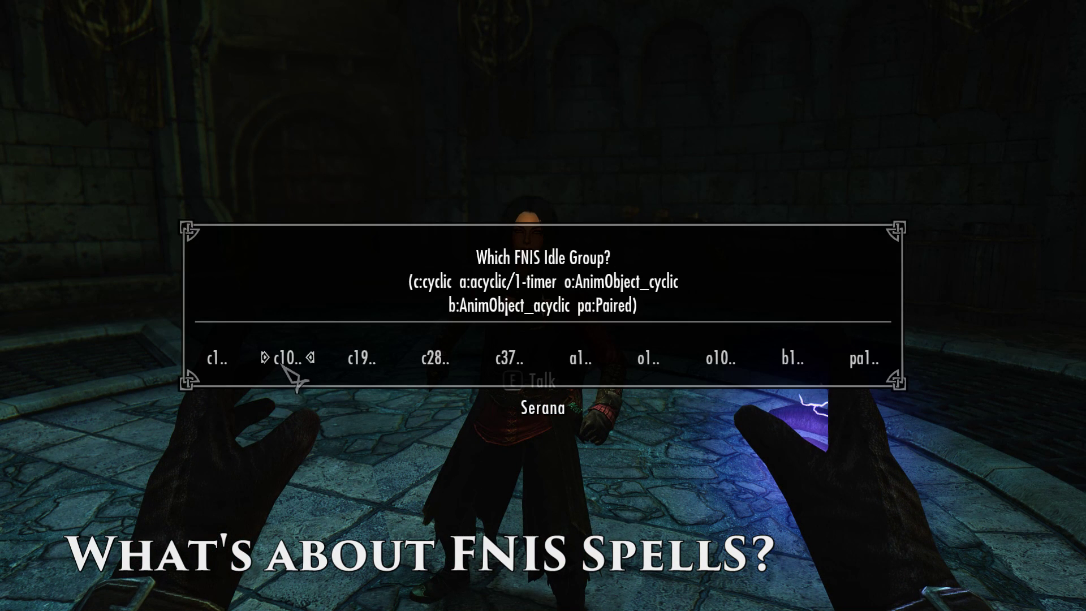
Choose the c10.. FNIS idle group and pick an idle for Serana
left_click(289, 358)
left_click(436, 358)
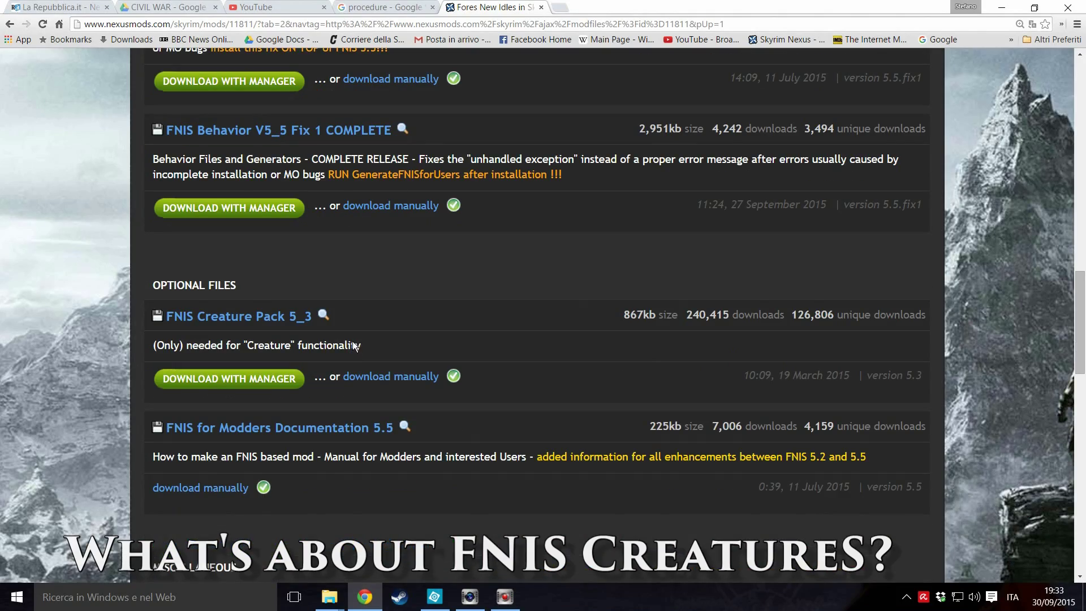
Switch to the FNIS files page in the browser and examine the FNIS Creature Pack 5_3 optional file
scroll(269, 327, "down", 1)
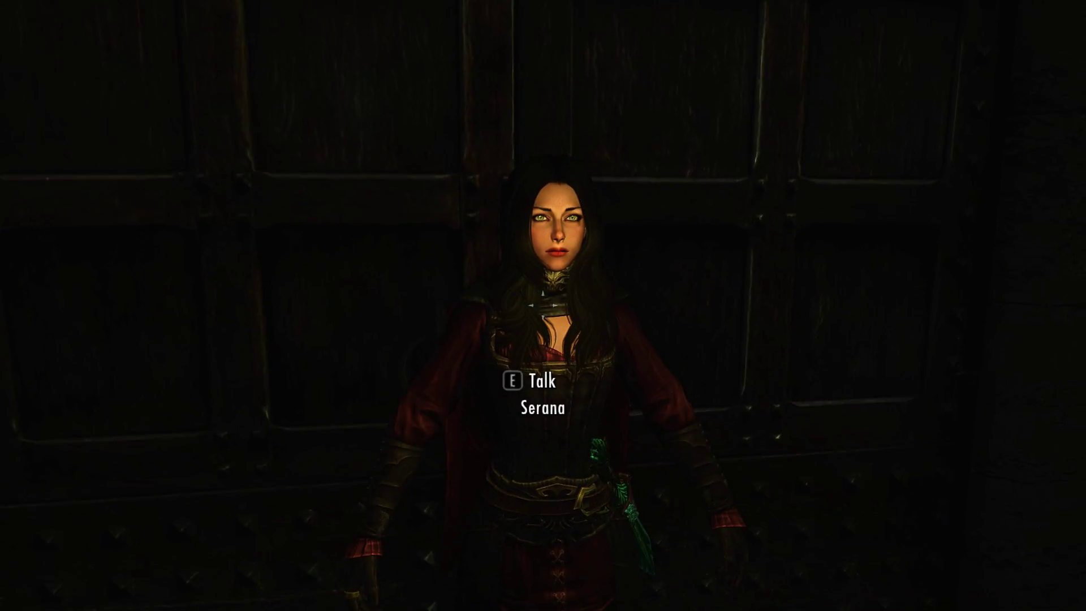
key("e")
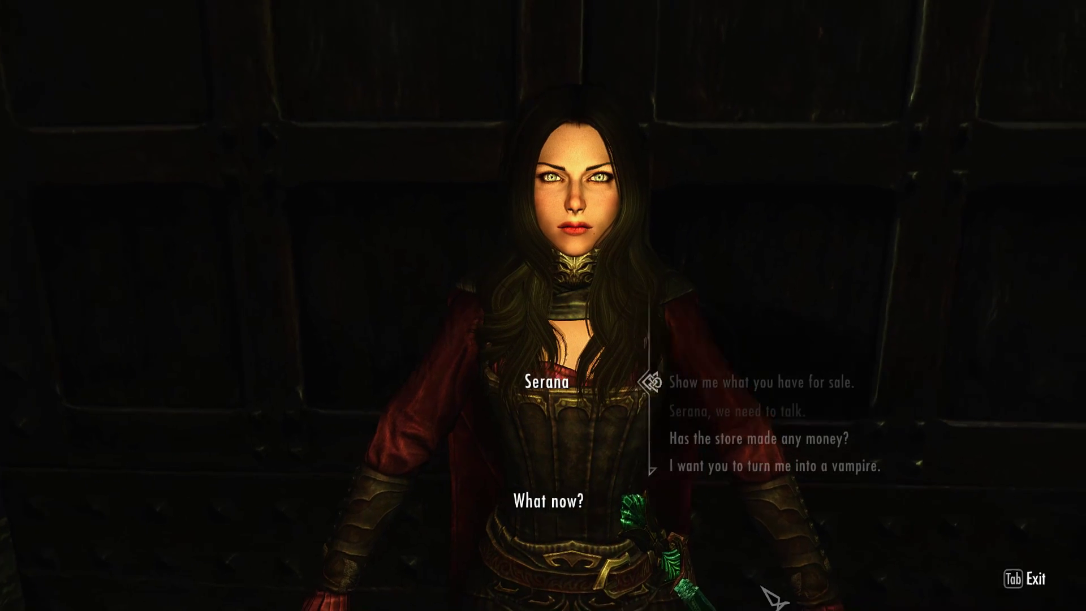
key("Tab")
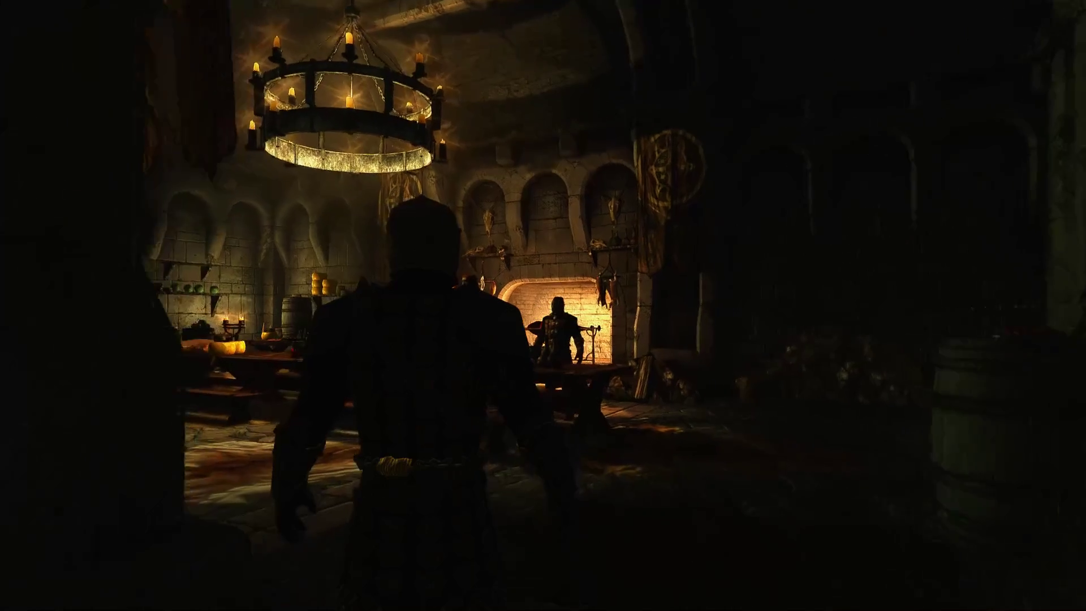